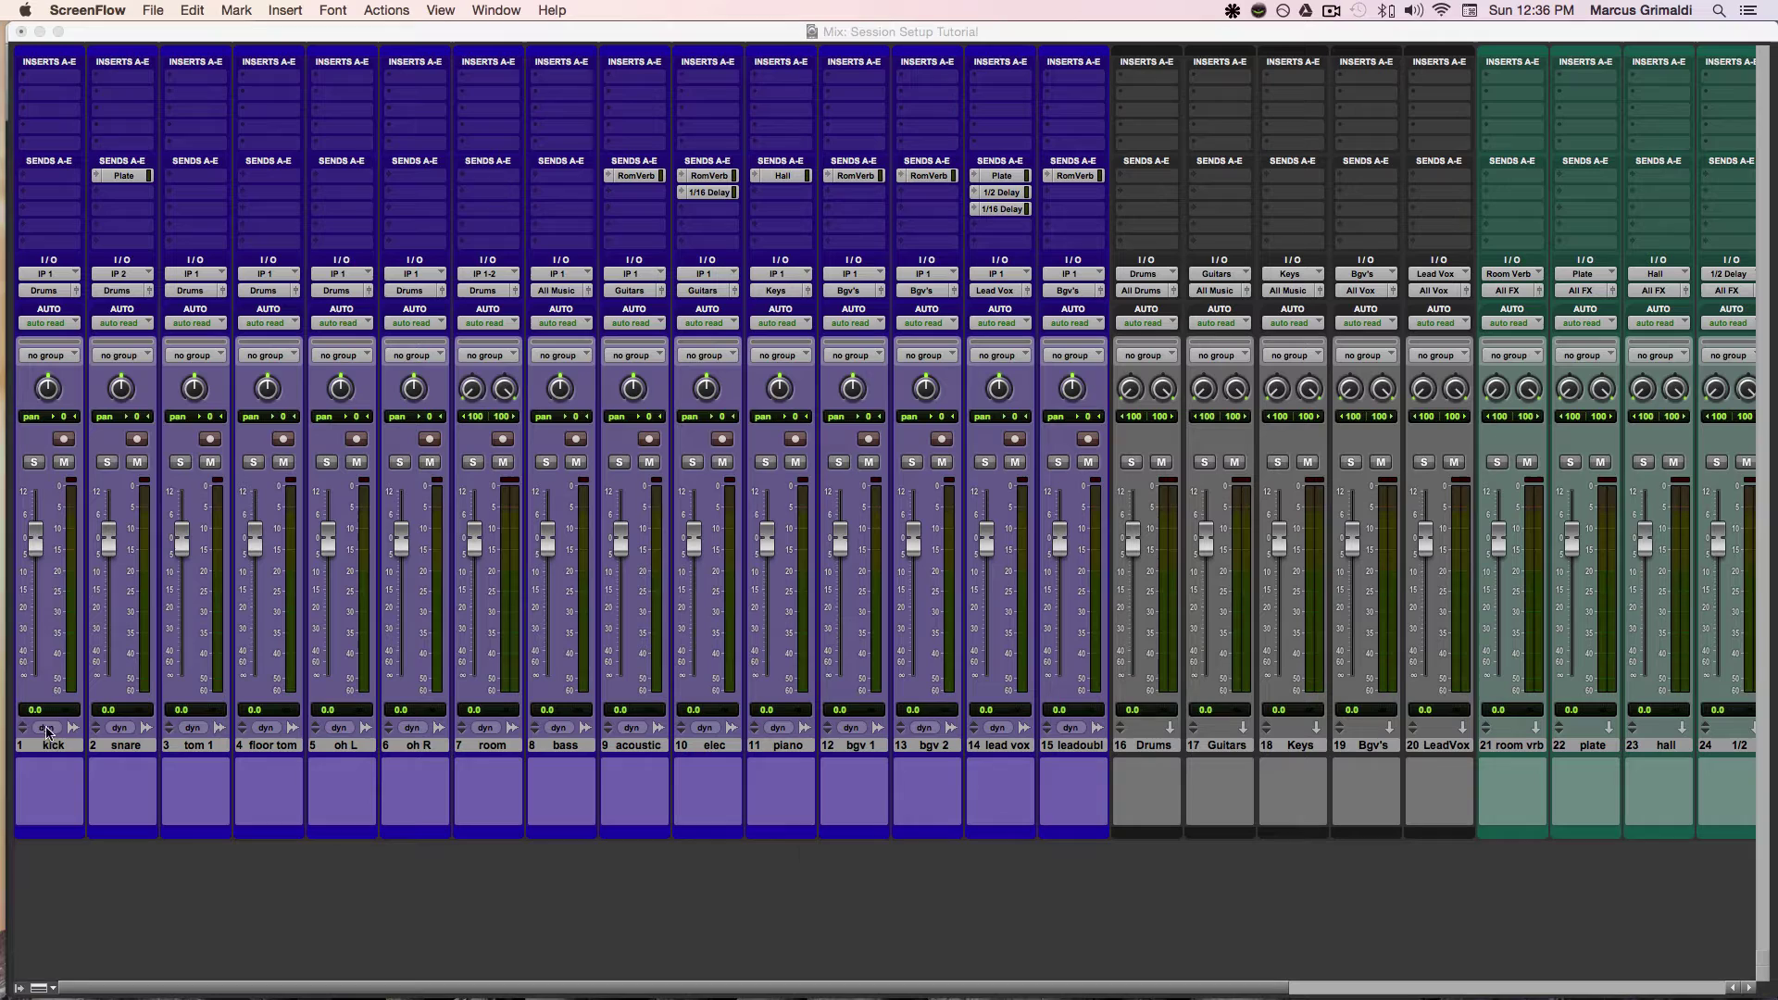
- Select instrument tracks 1–15, then subgroup tracks 16 Drums through 20 LeadVox
left_click(51, 746)
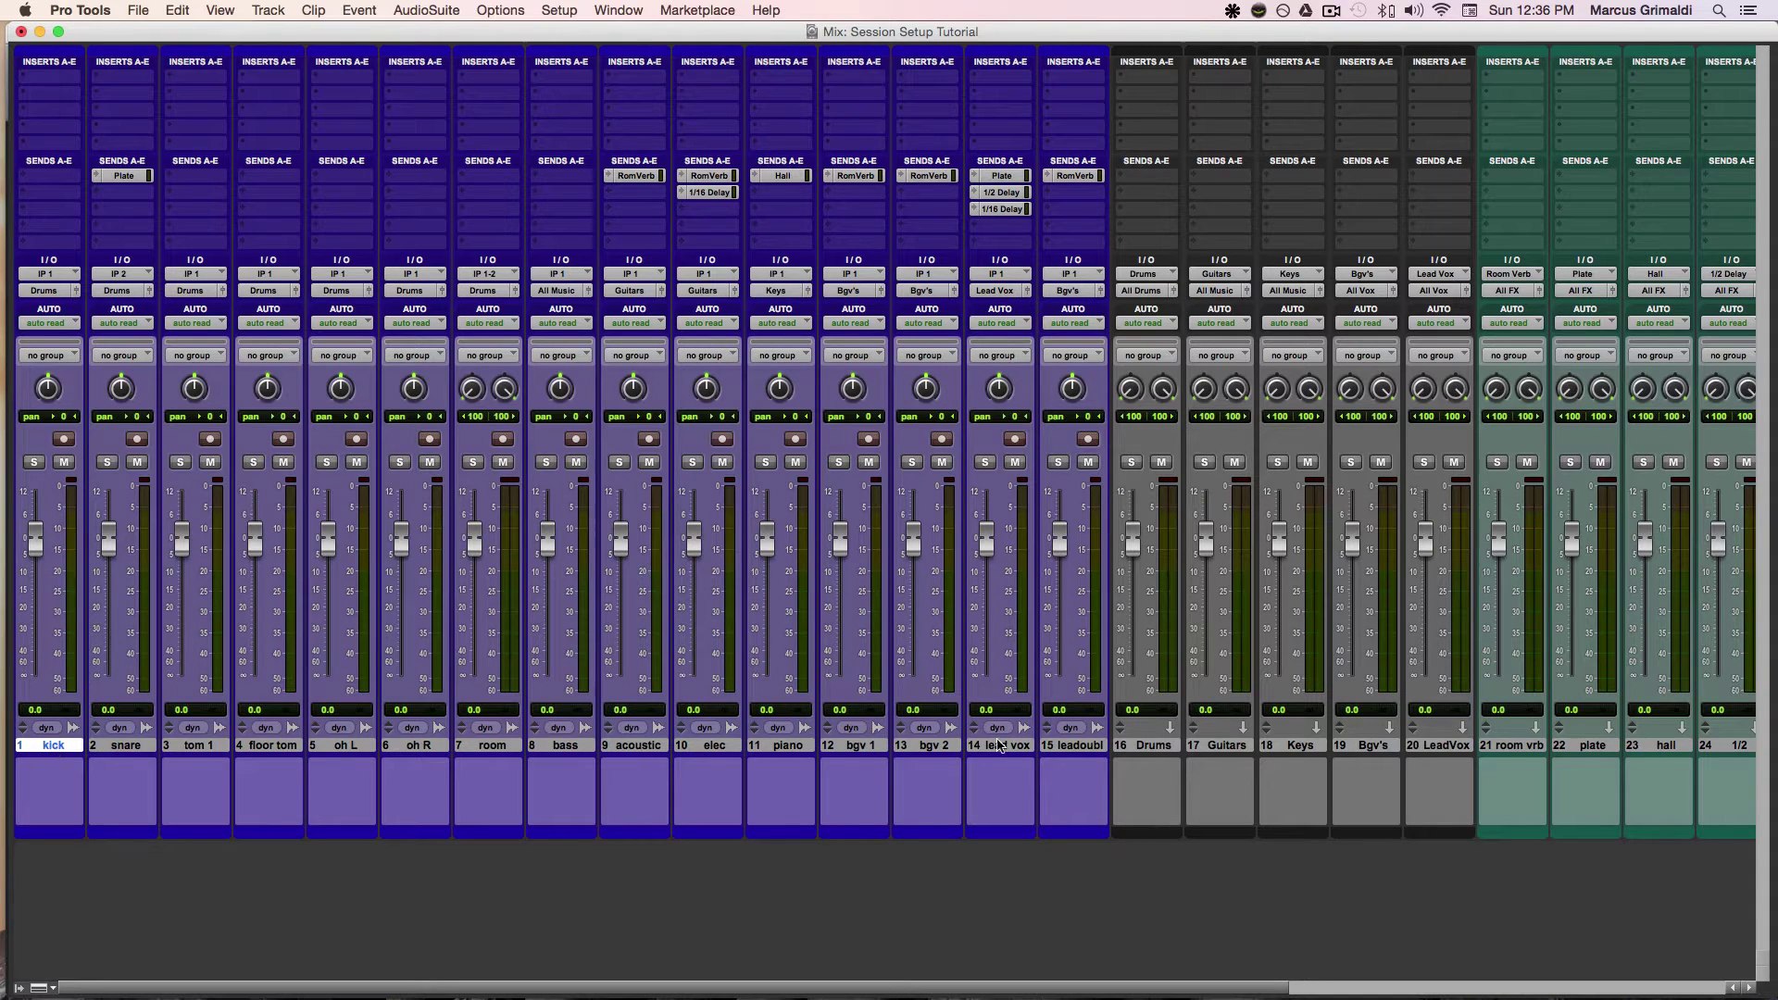
left_click(1088, 746, "shift")
left_click(1155, 747, "shift")
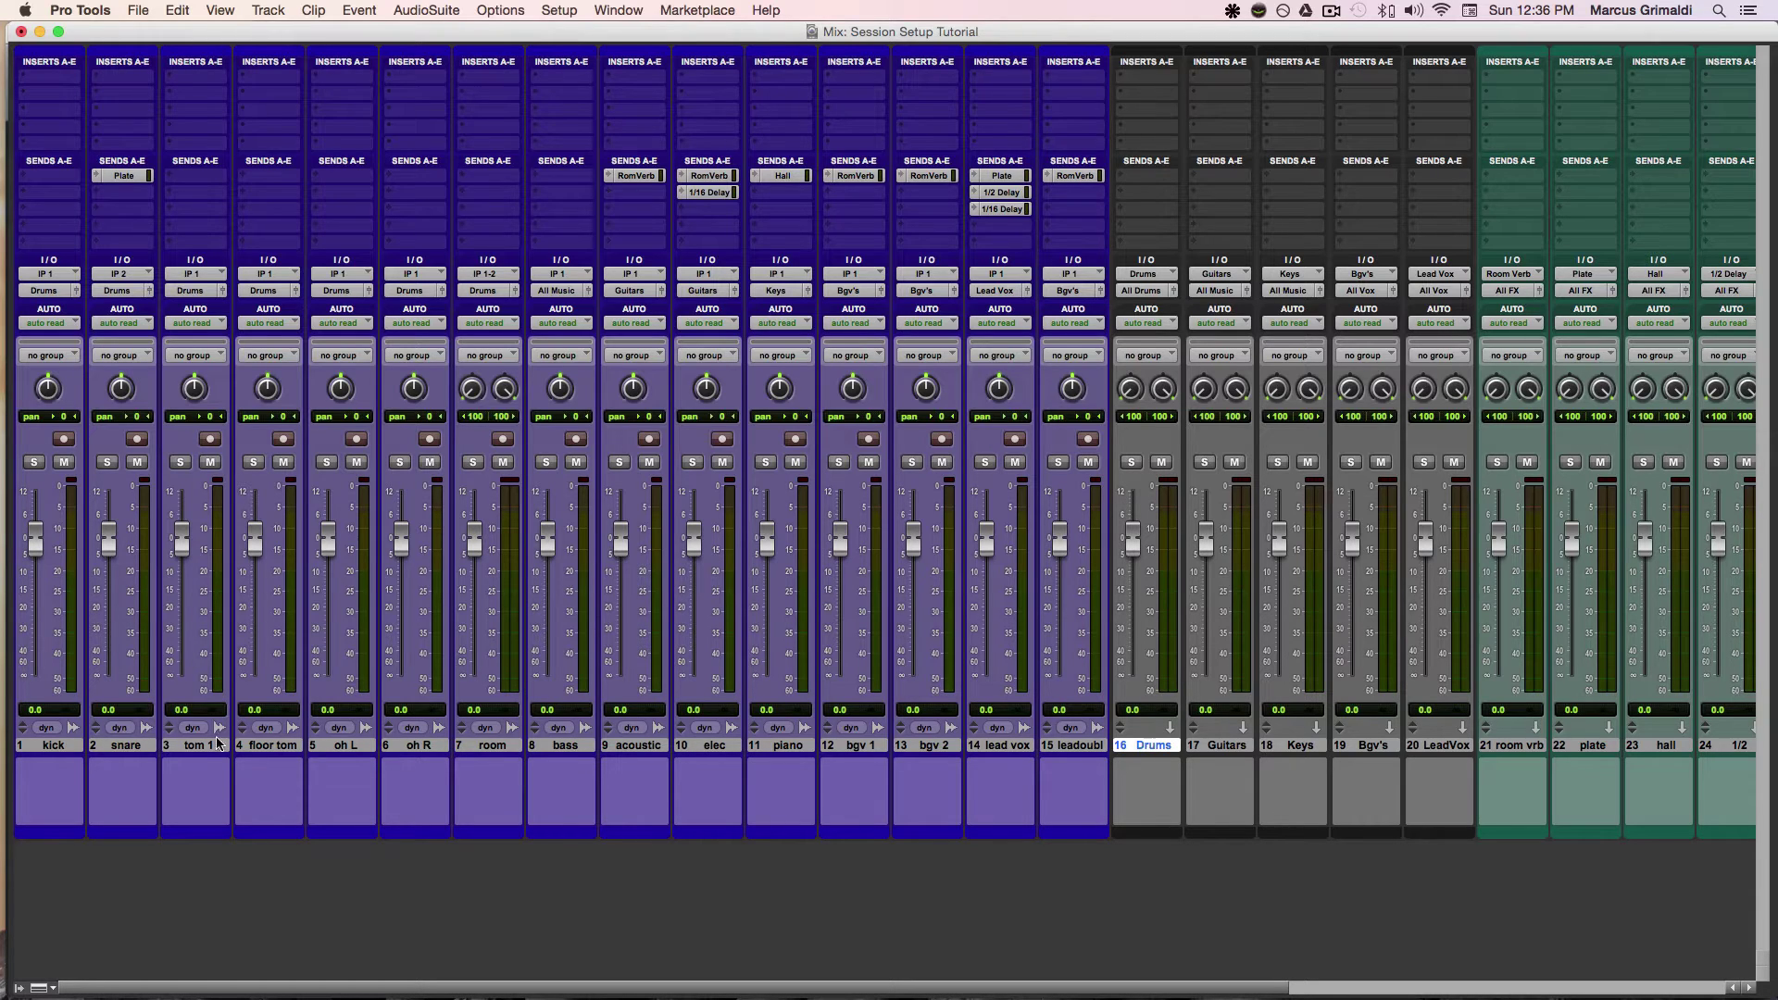
left_click(53, 746)
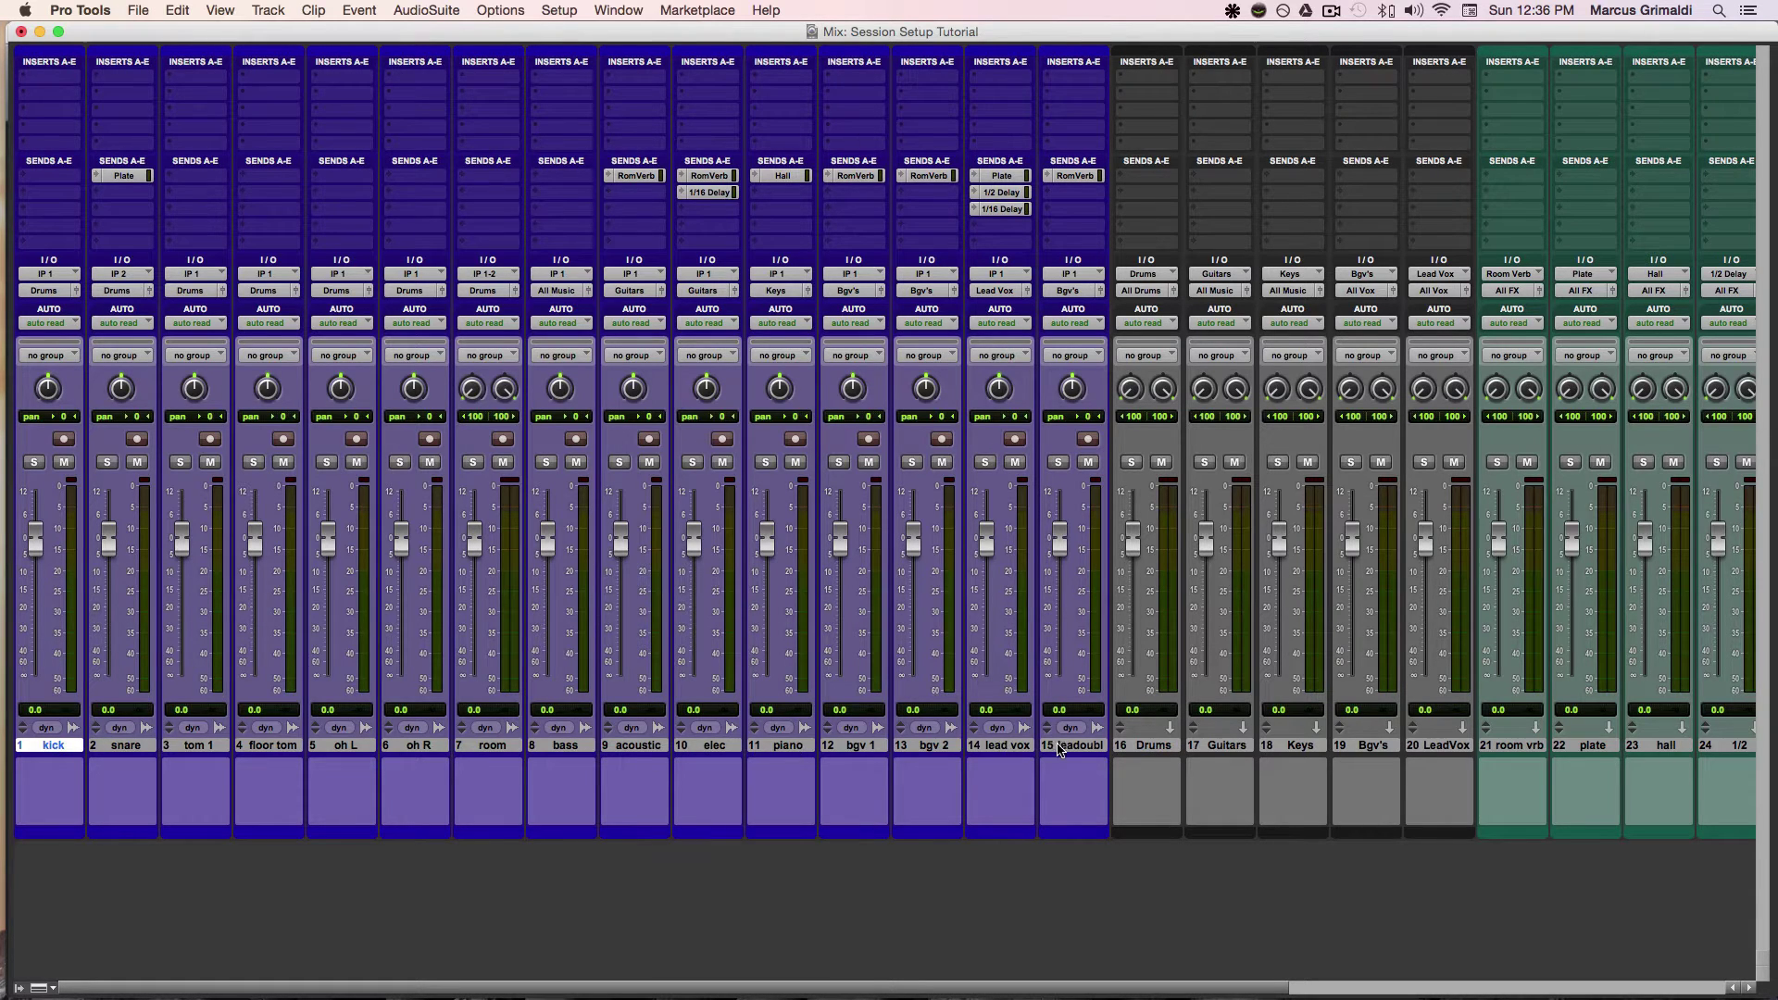
left_click(1165, 748)
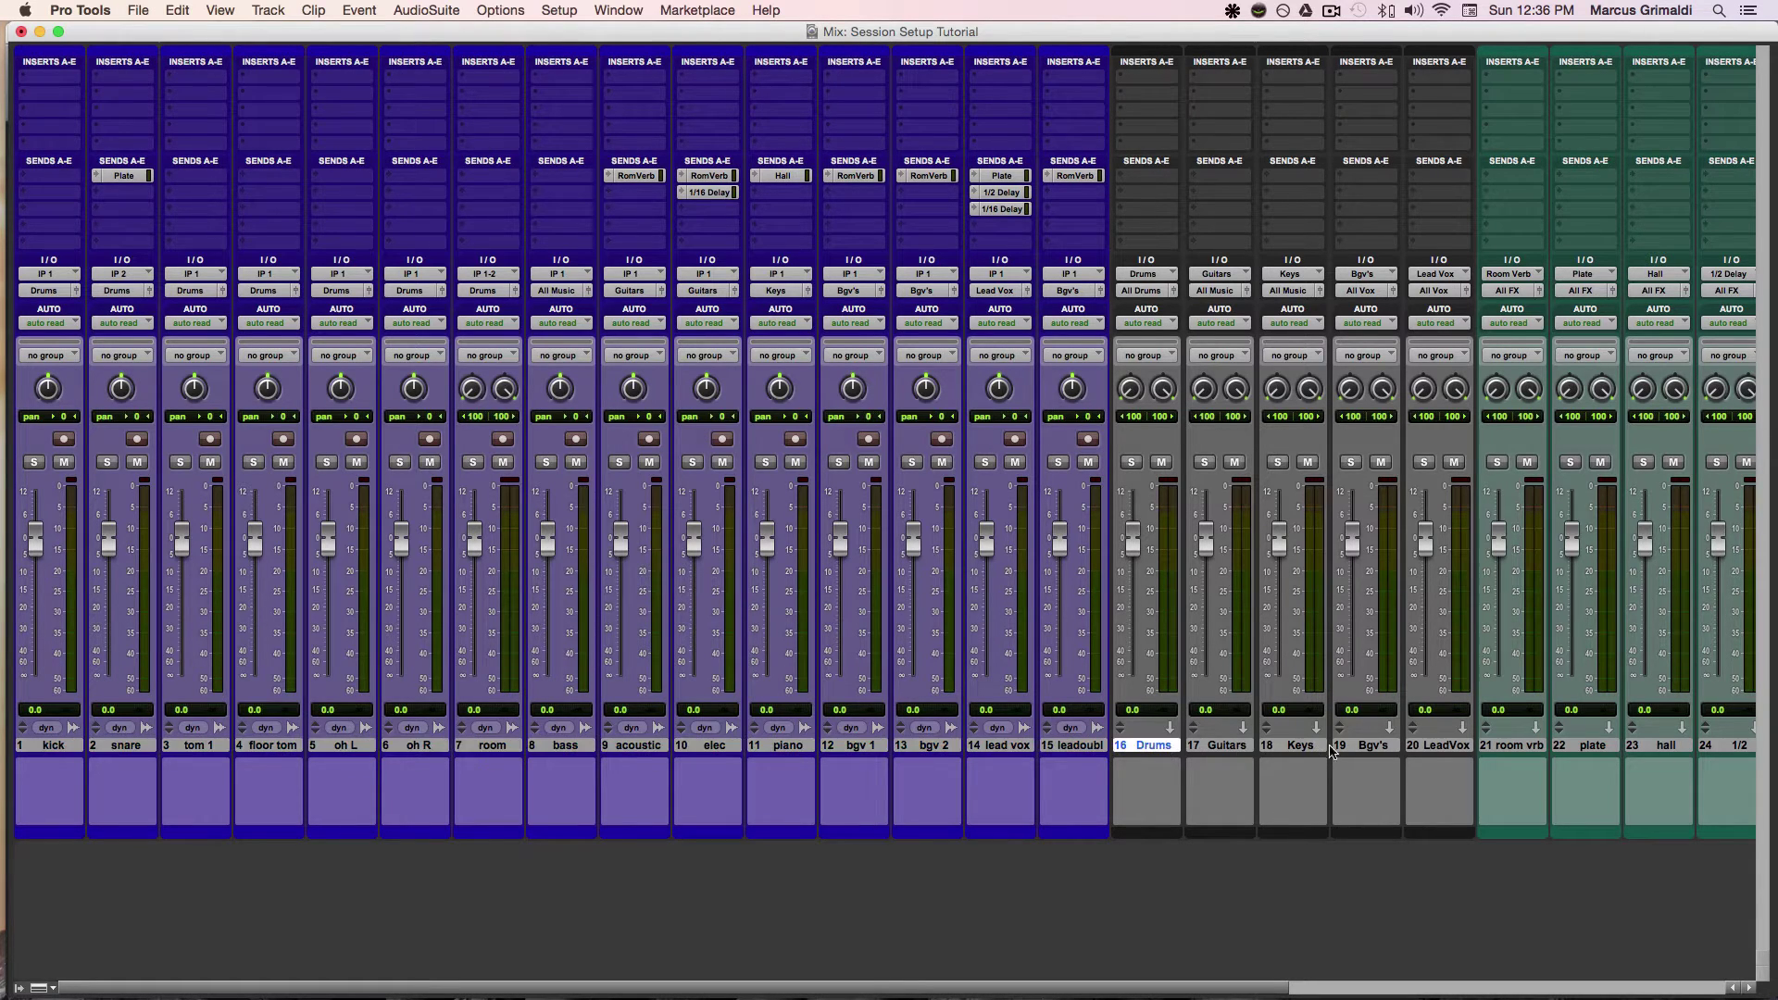
left_click(1431, 750, "shift")
- Select effects tracks 21–25, then subgroup buses 26 AlDrums through 29 All Vox
scroll(1378, 752, "right", 5)
left_click(1107, 752)
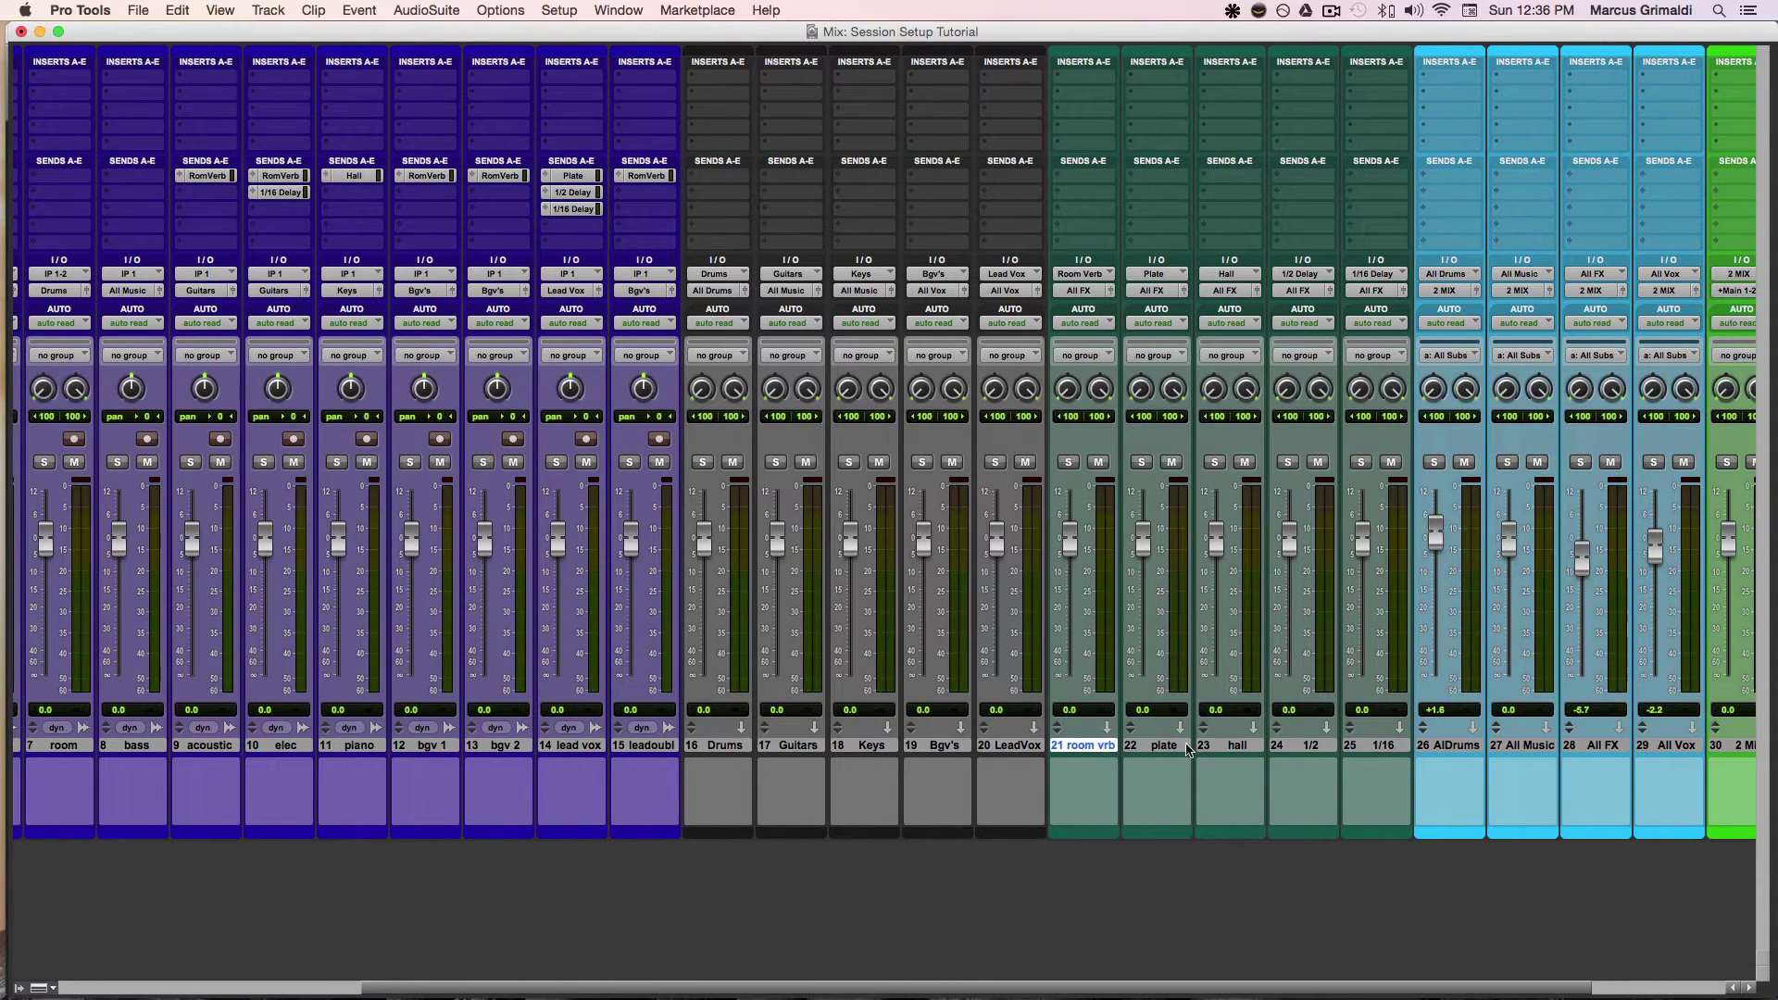
left_click(1368, 749, "shift")
scroll(1372, 752, "right", 1)
scroll(1372, 752, "right", 2)
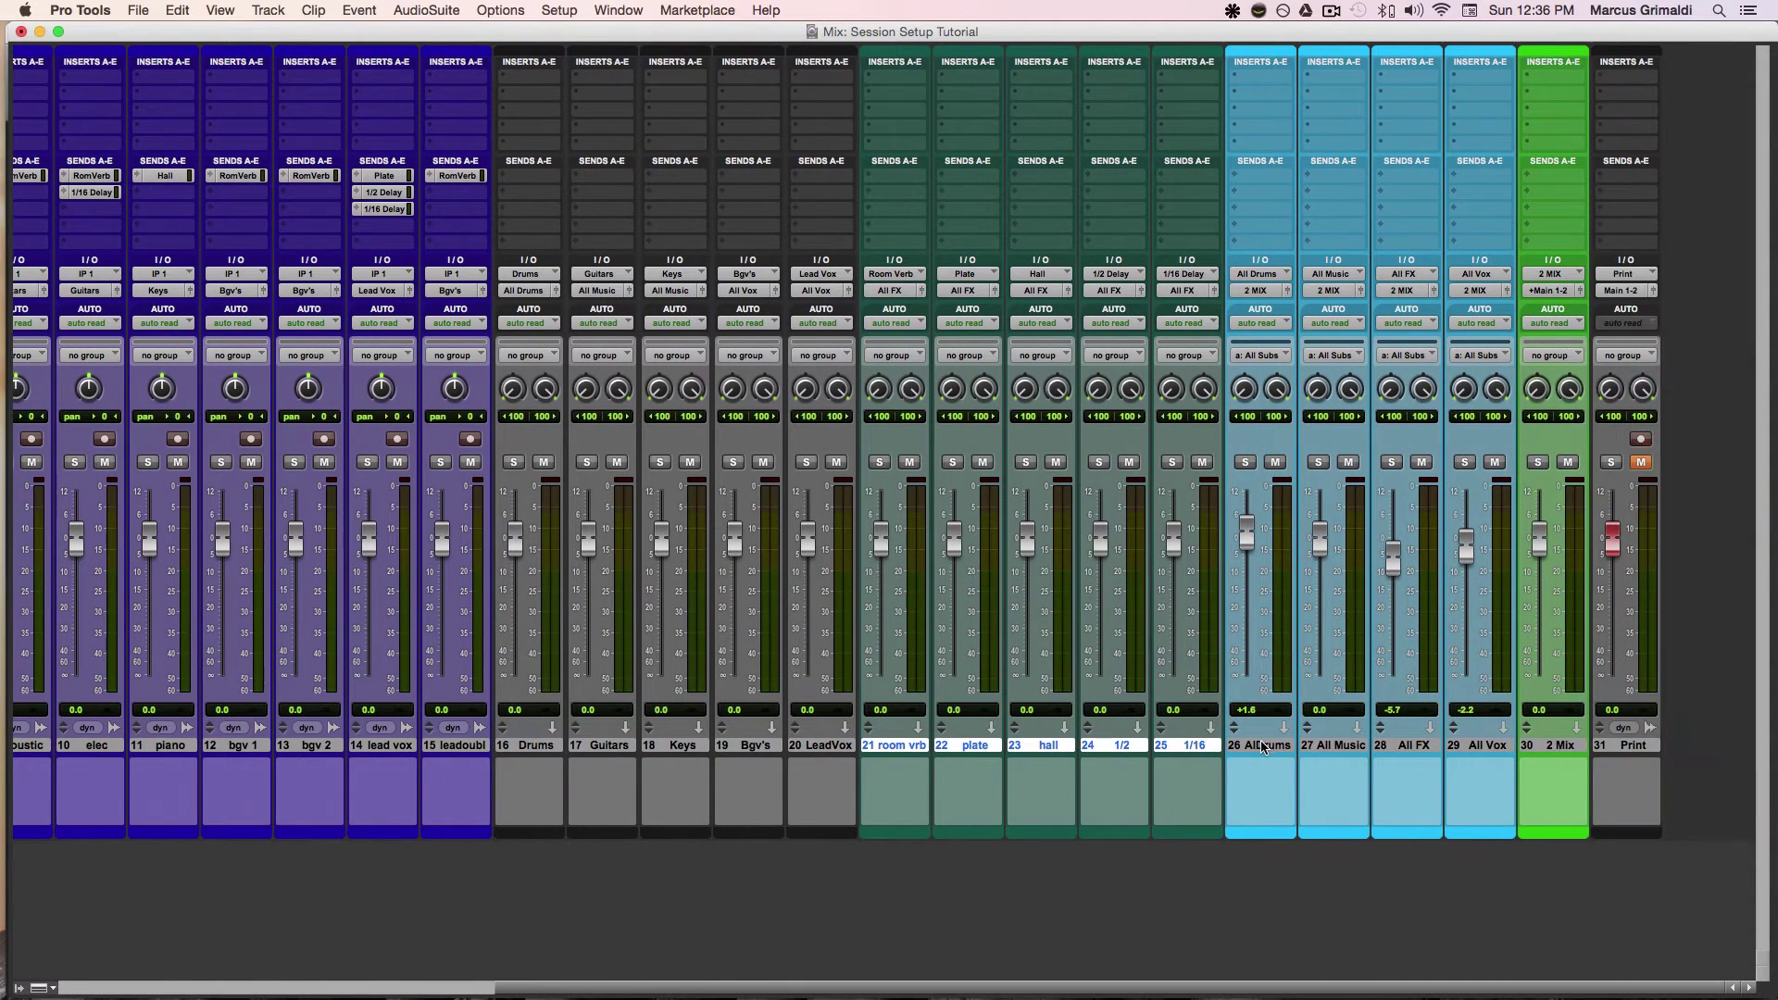
left_click(1258, 747)
left_click(1476, 748, "shift")
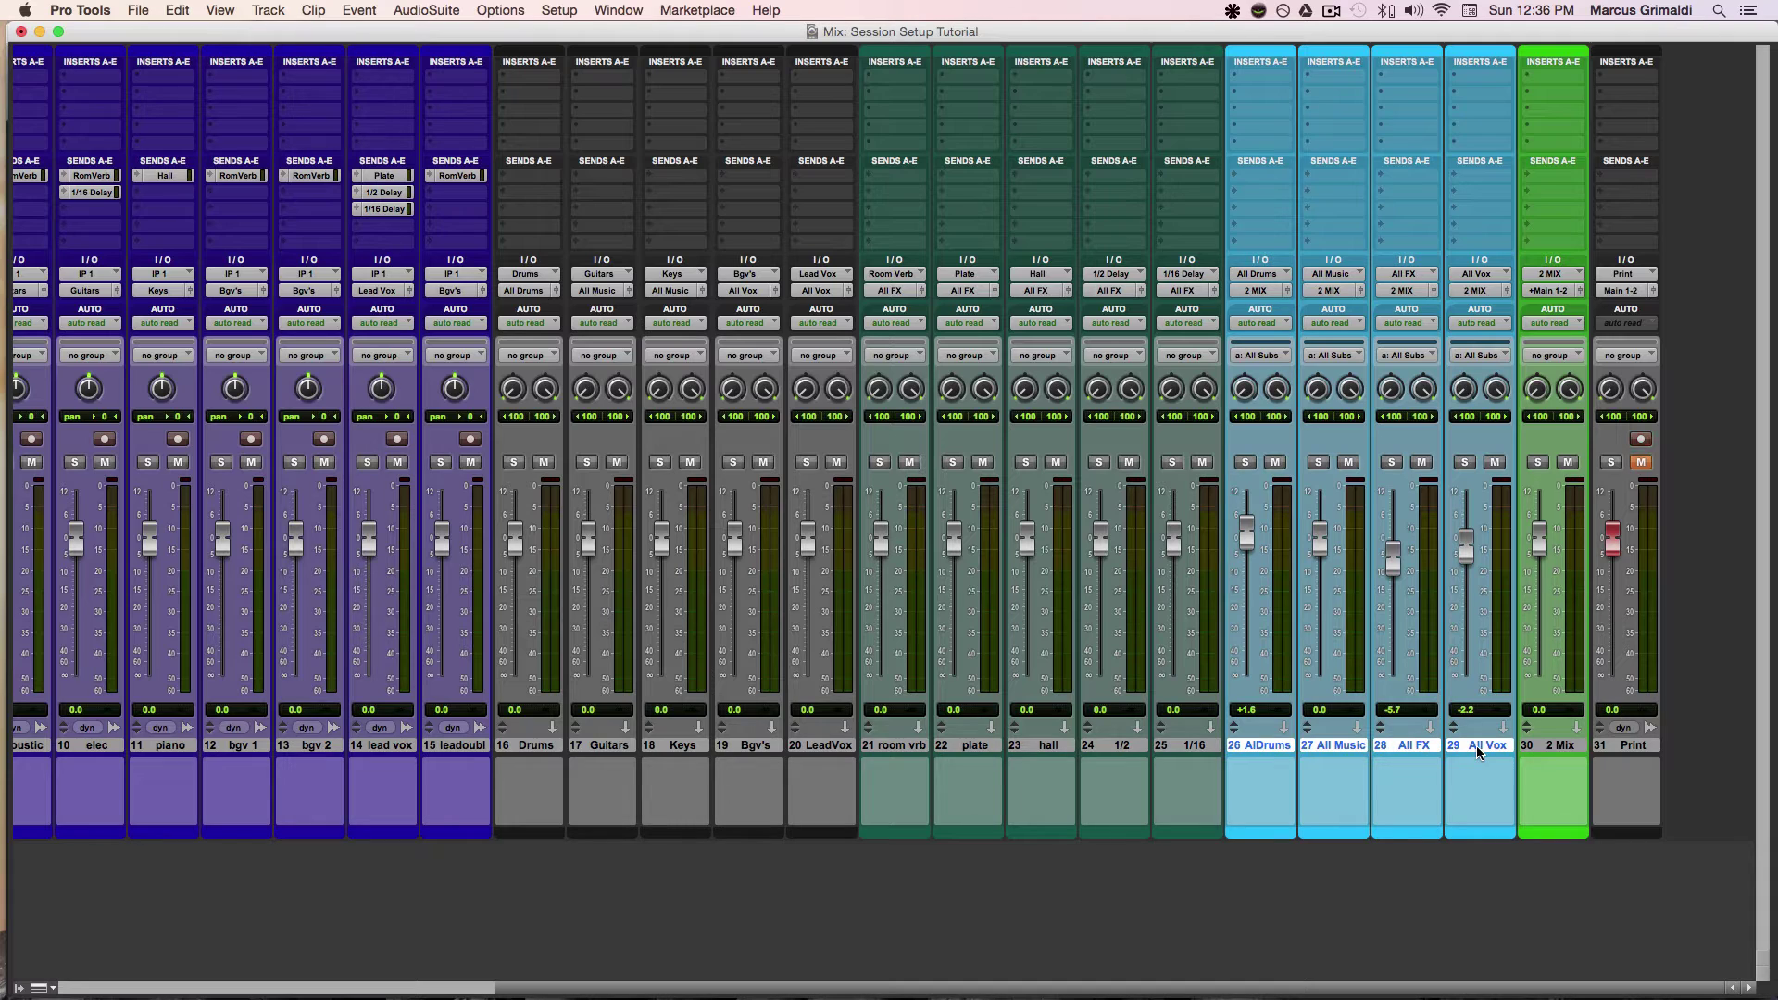
- Select the 30 2 Mix track, then the 31 Print track, and return to the mixer's start
left_click(1541, 746)
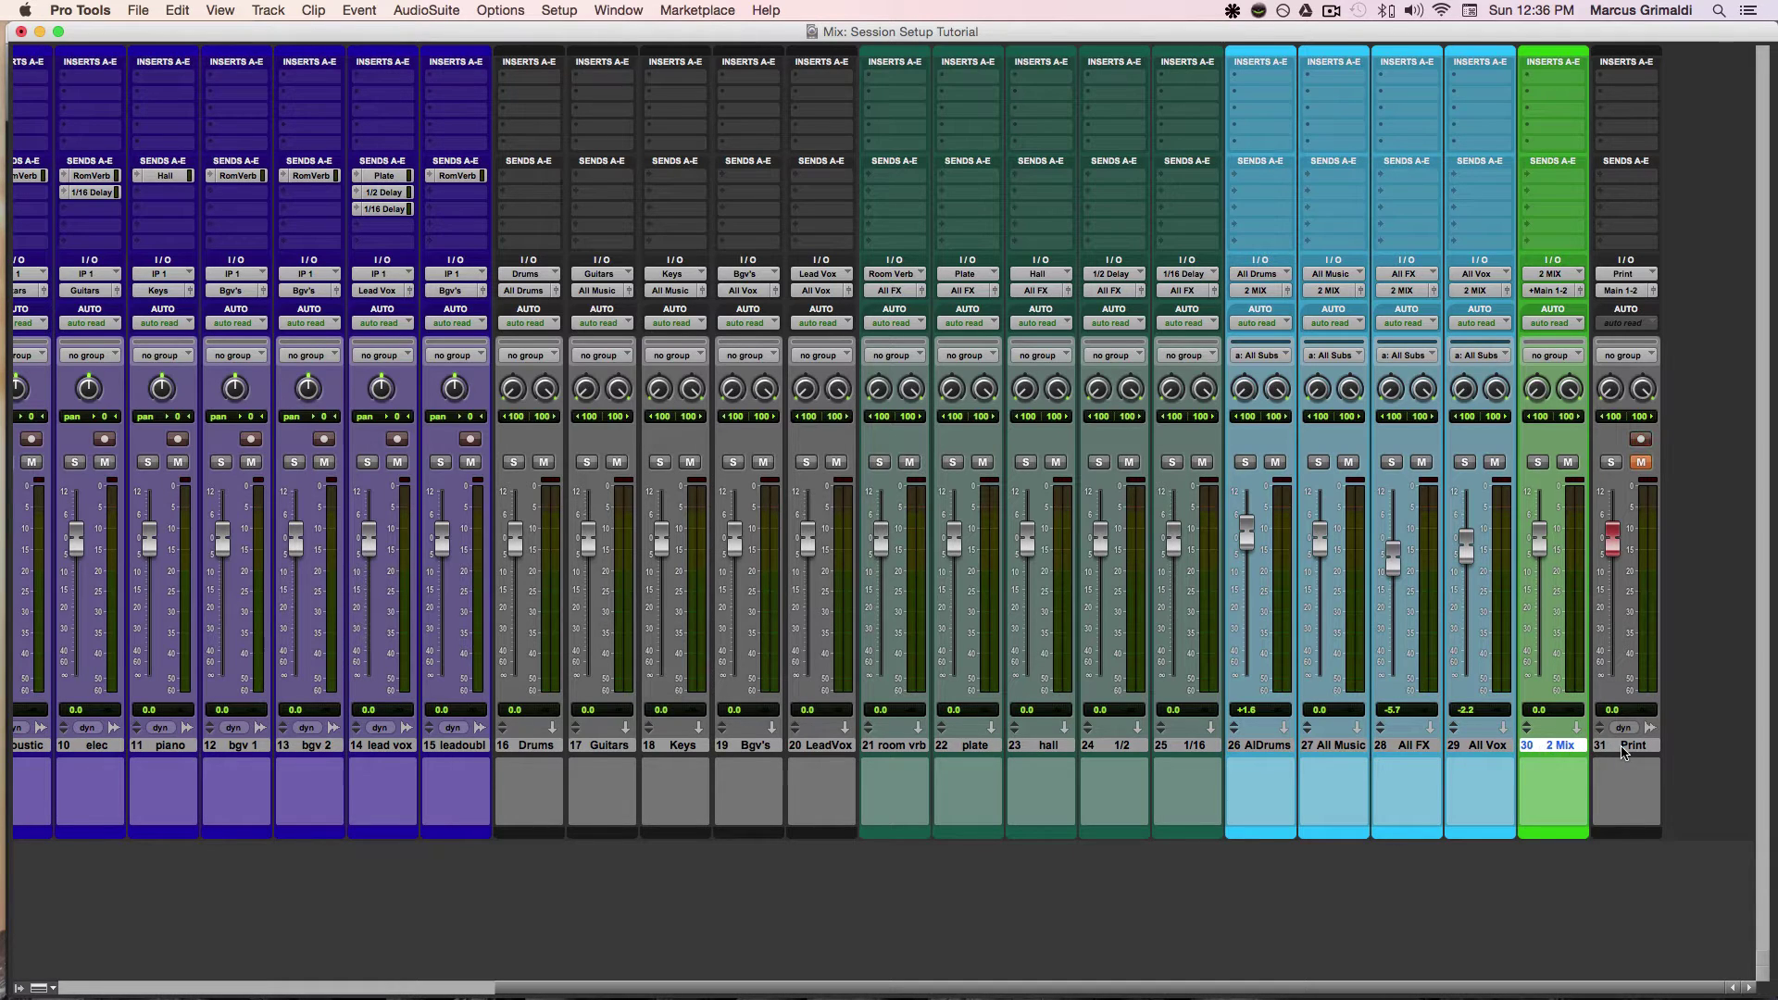
key("semicolon")
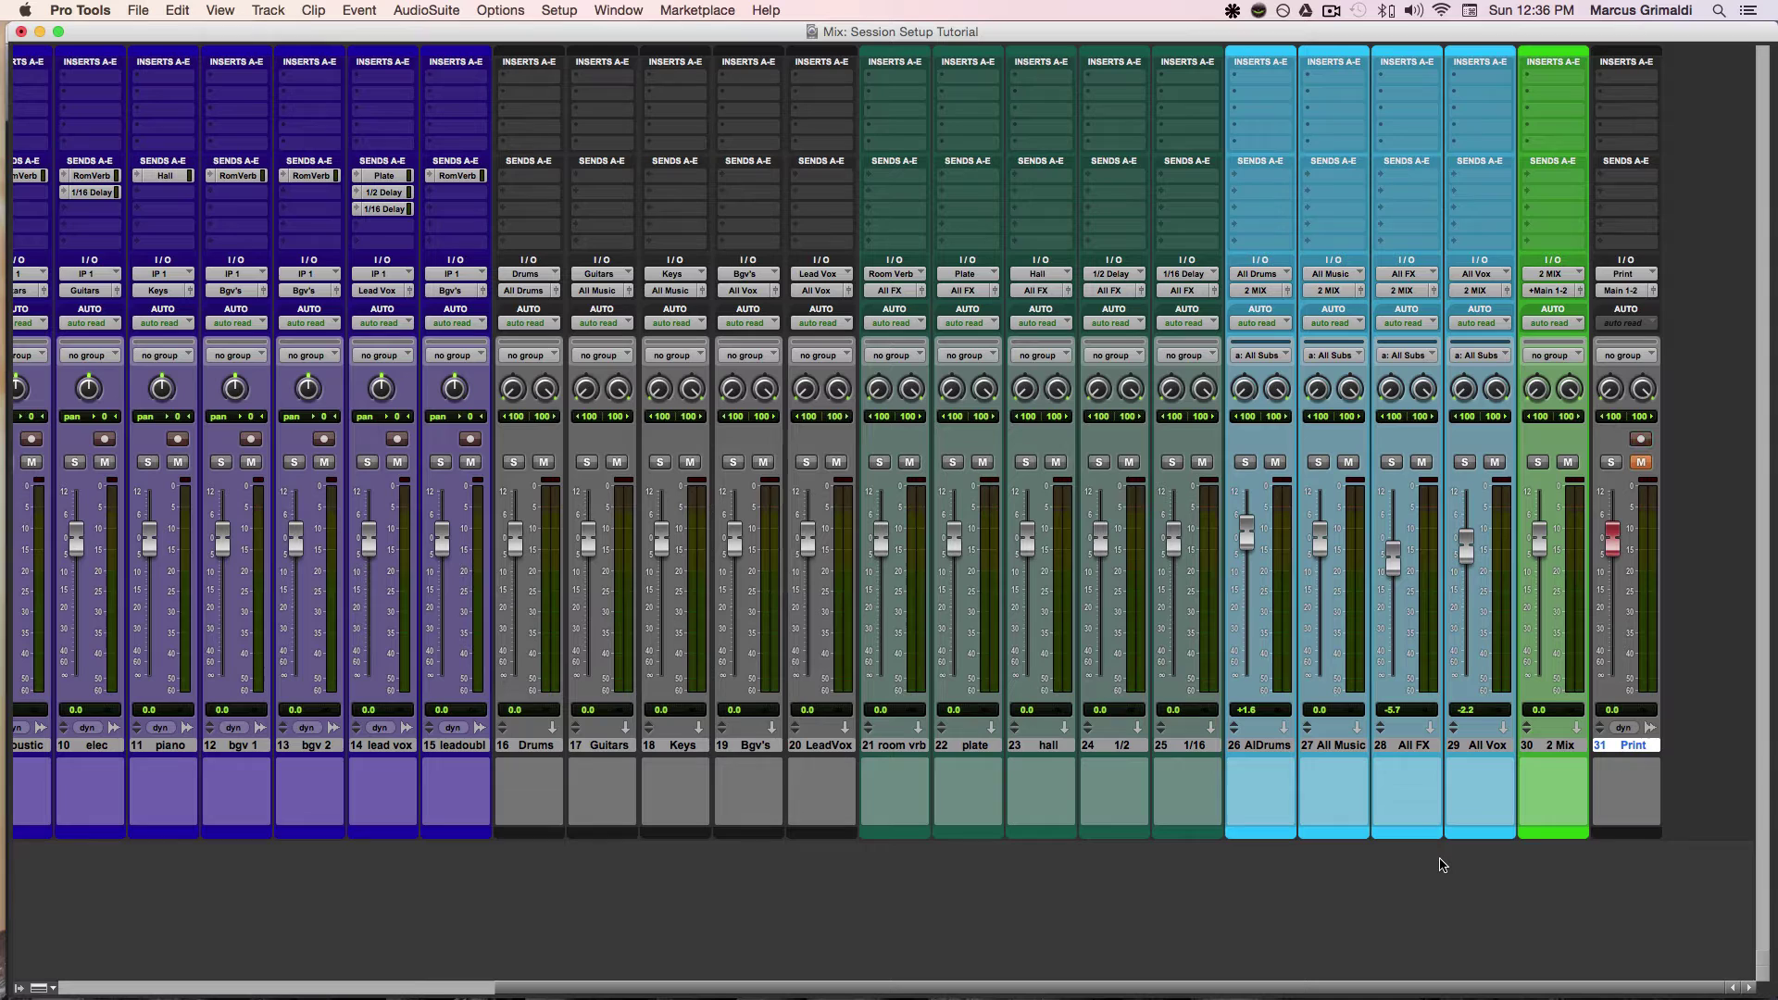
scroll(1441, 865, "left", 10)
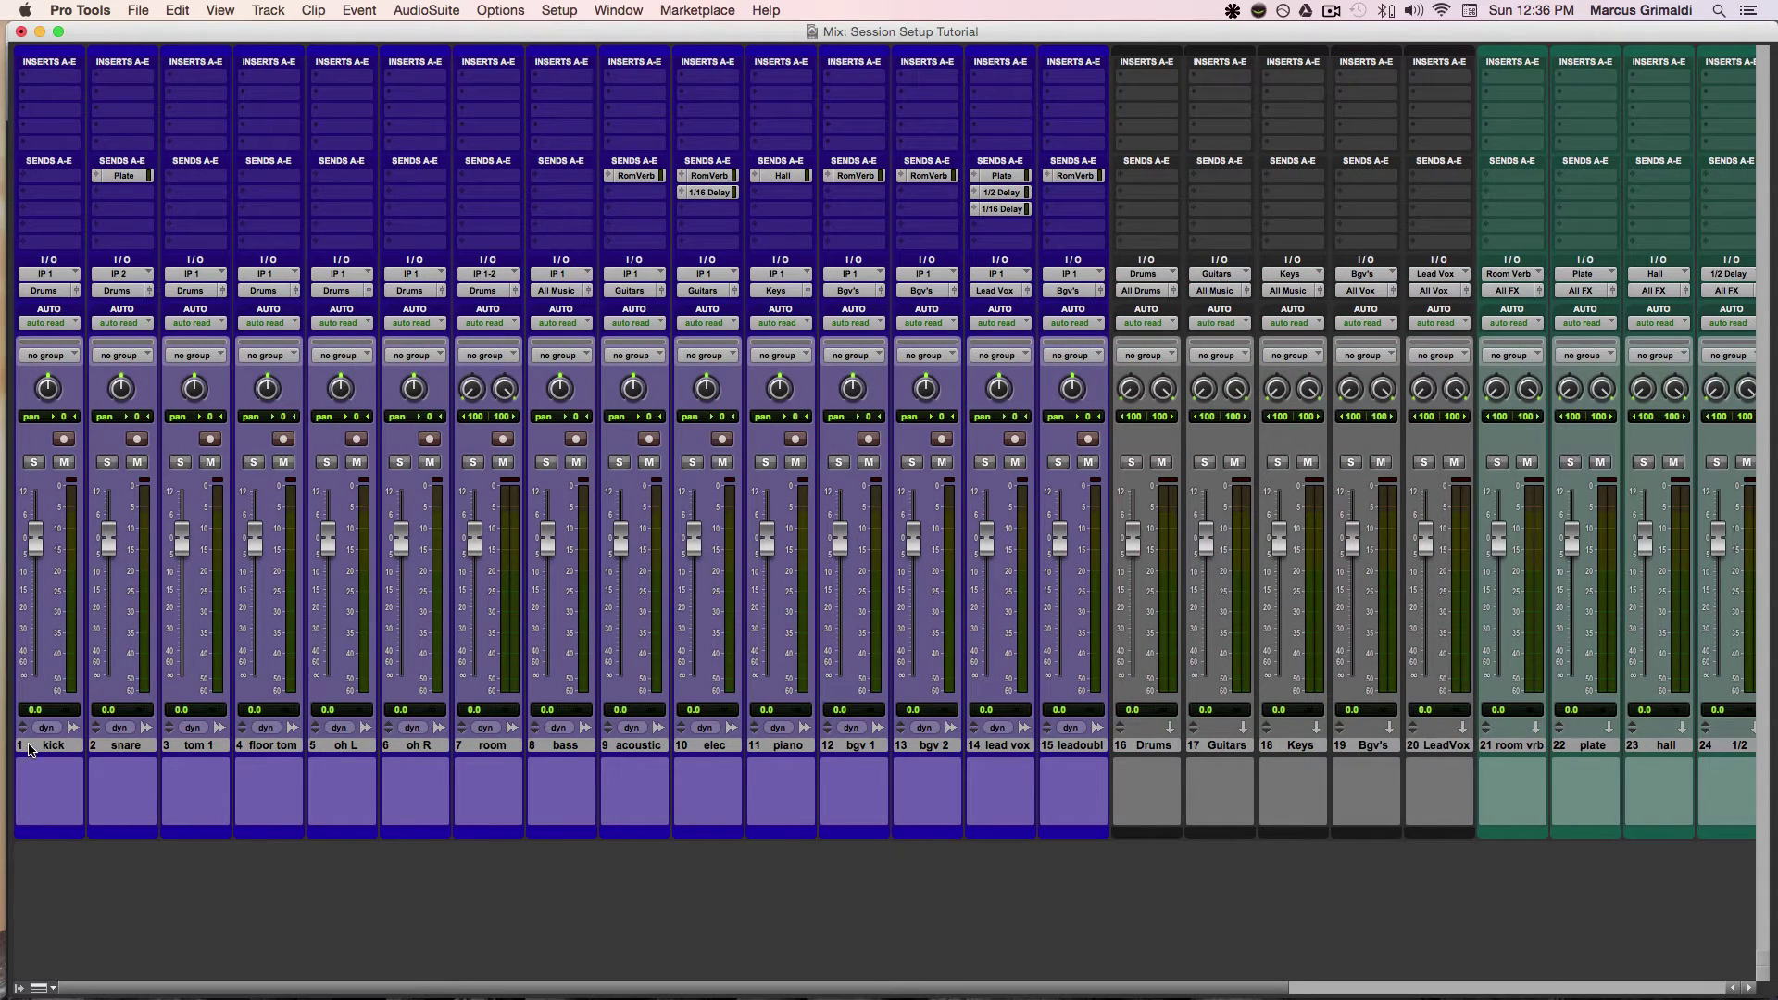
left_click(29, 748)
left_click(478, 748, "shift")
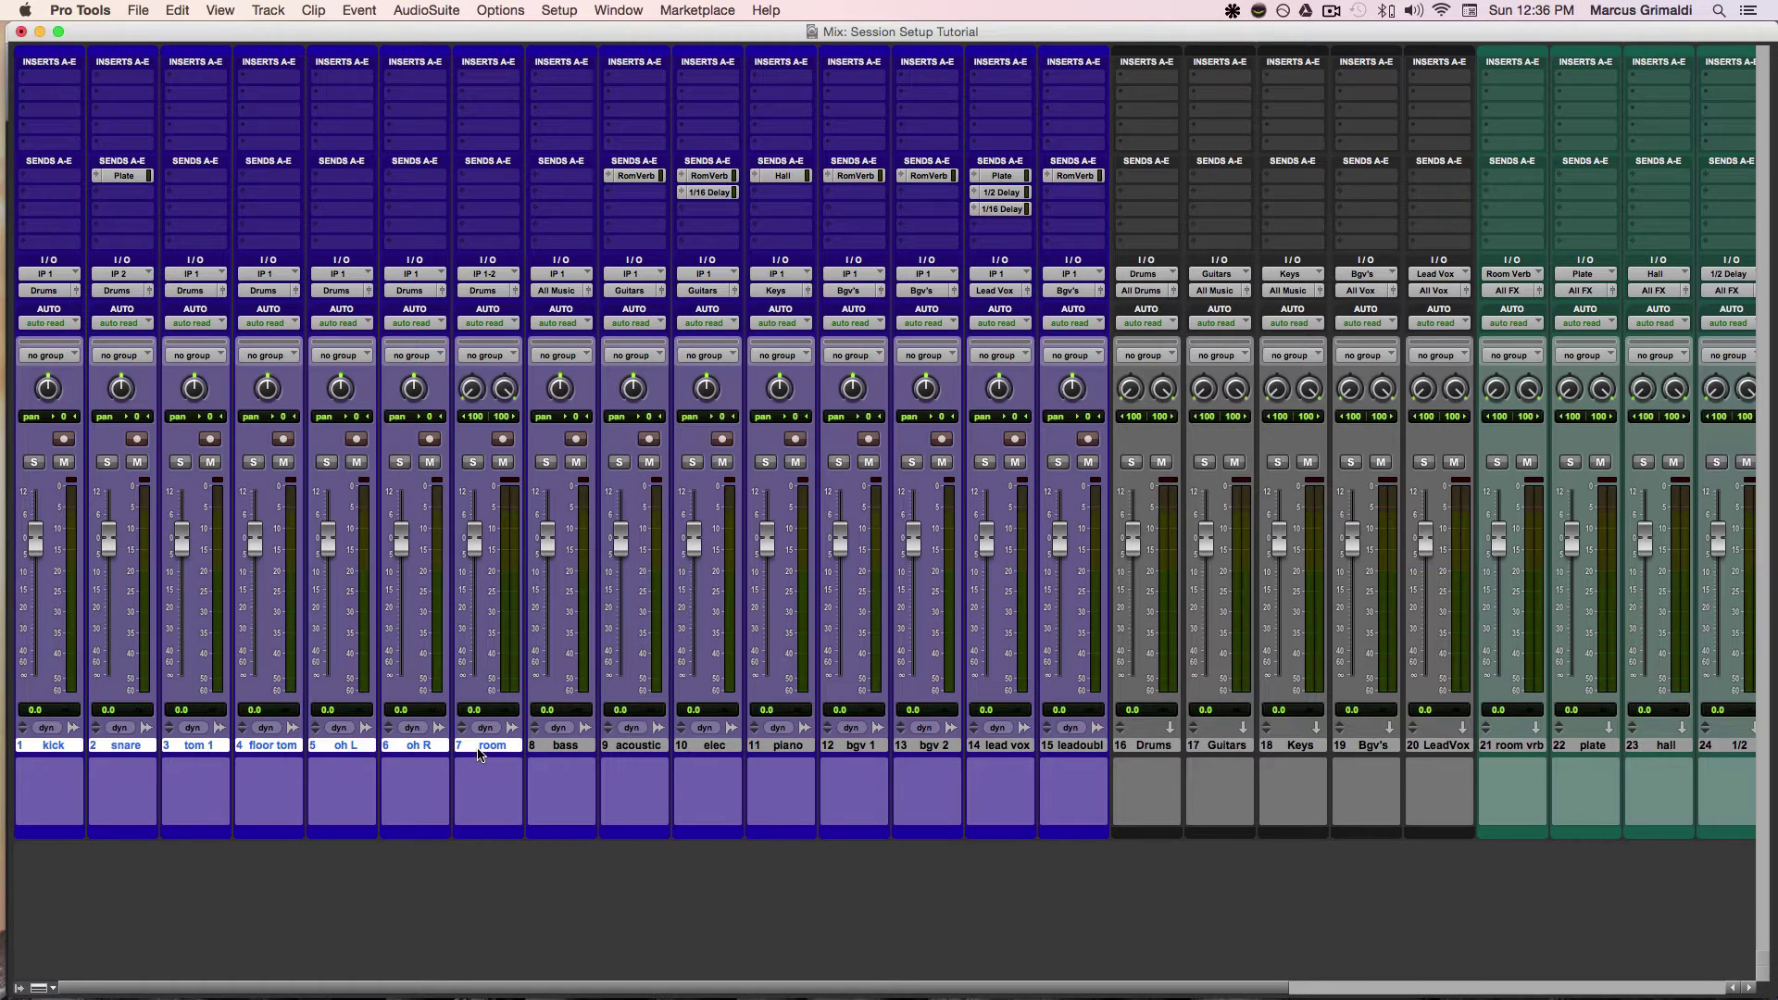
left_click(1136, 754)
scroll(1136, 754, "right", 2)
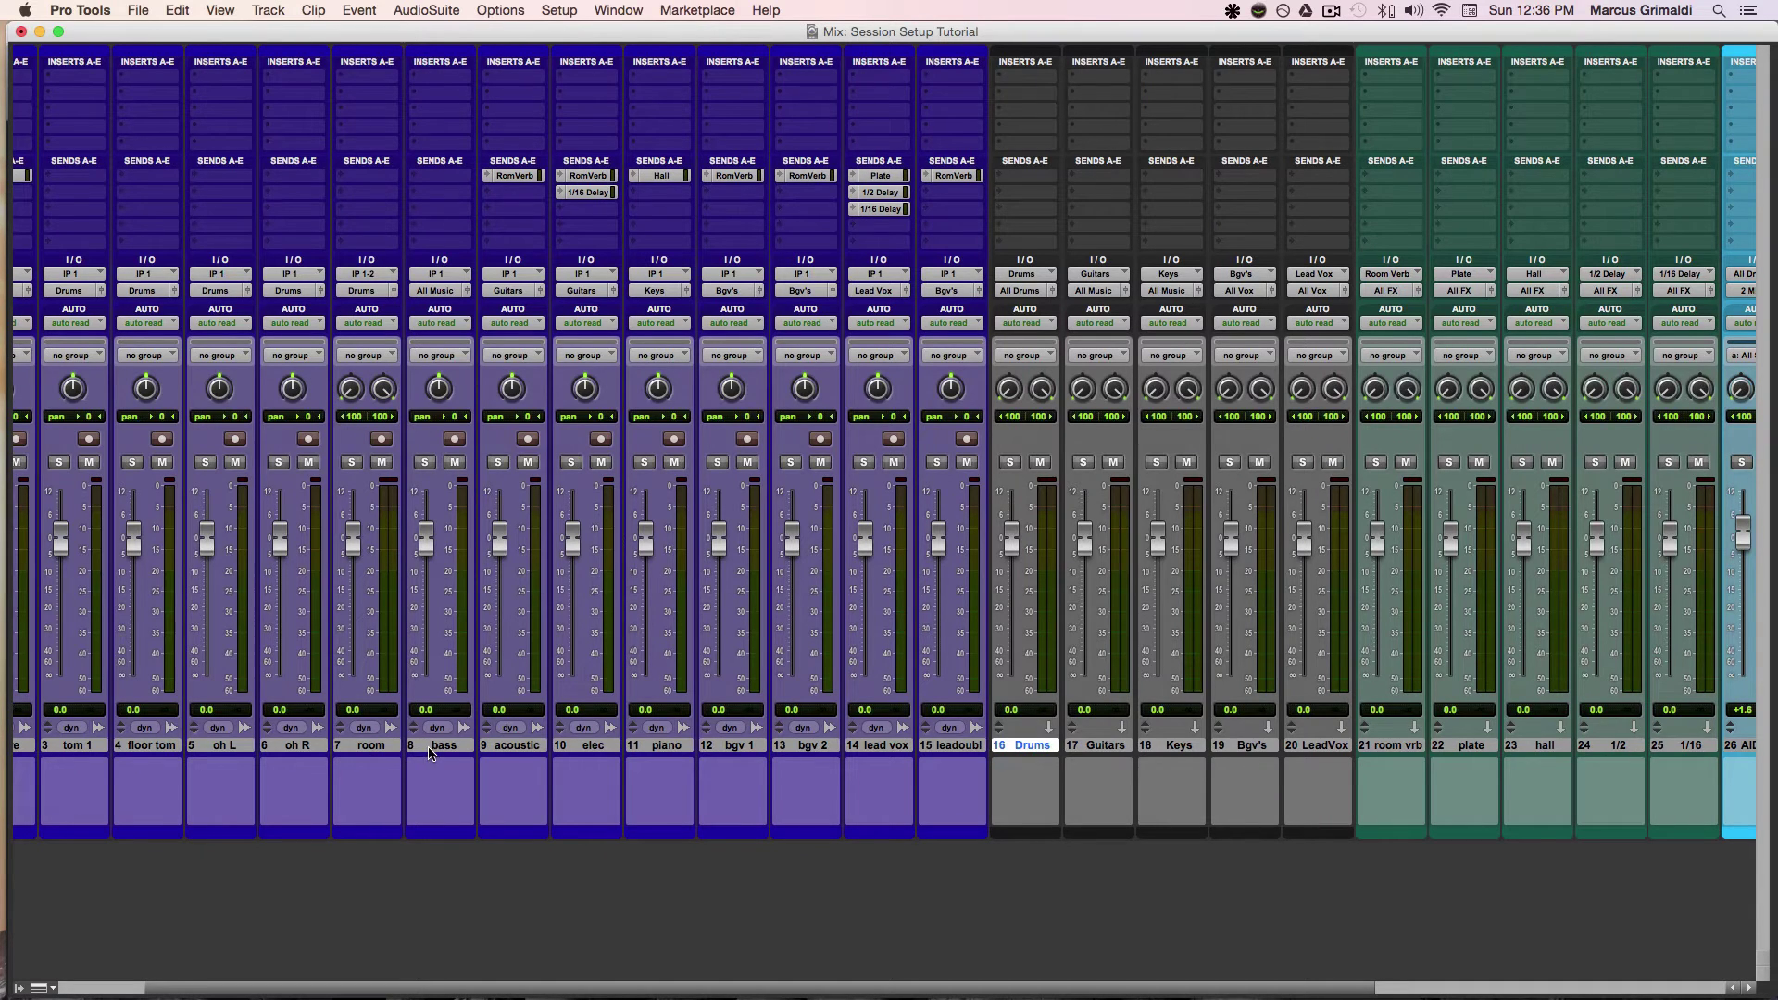
left_click(511, 748)
left_click(585, 750, "shift")
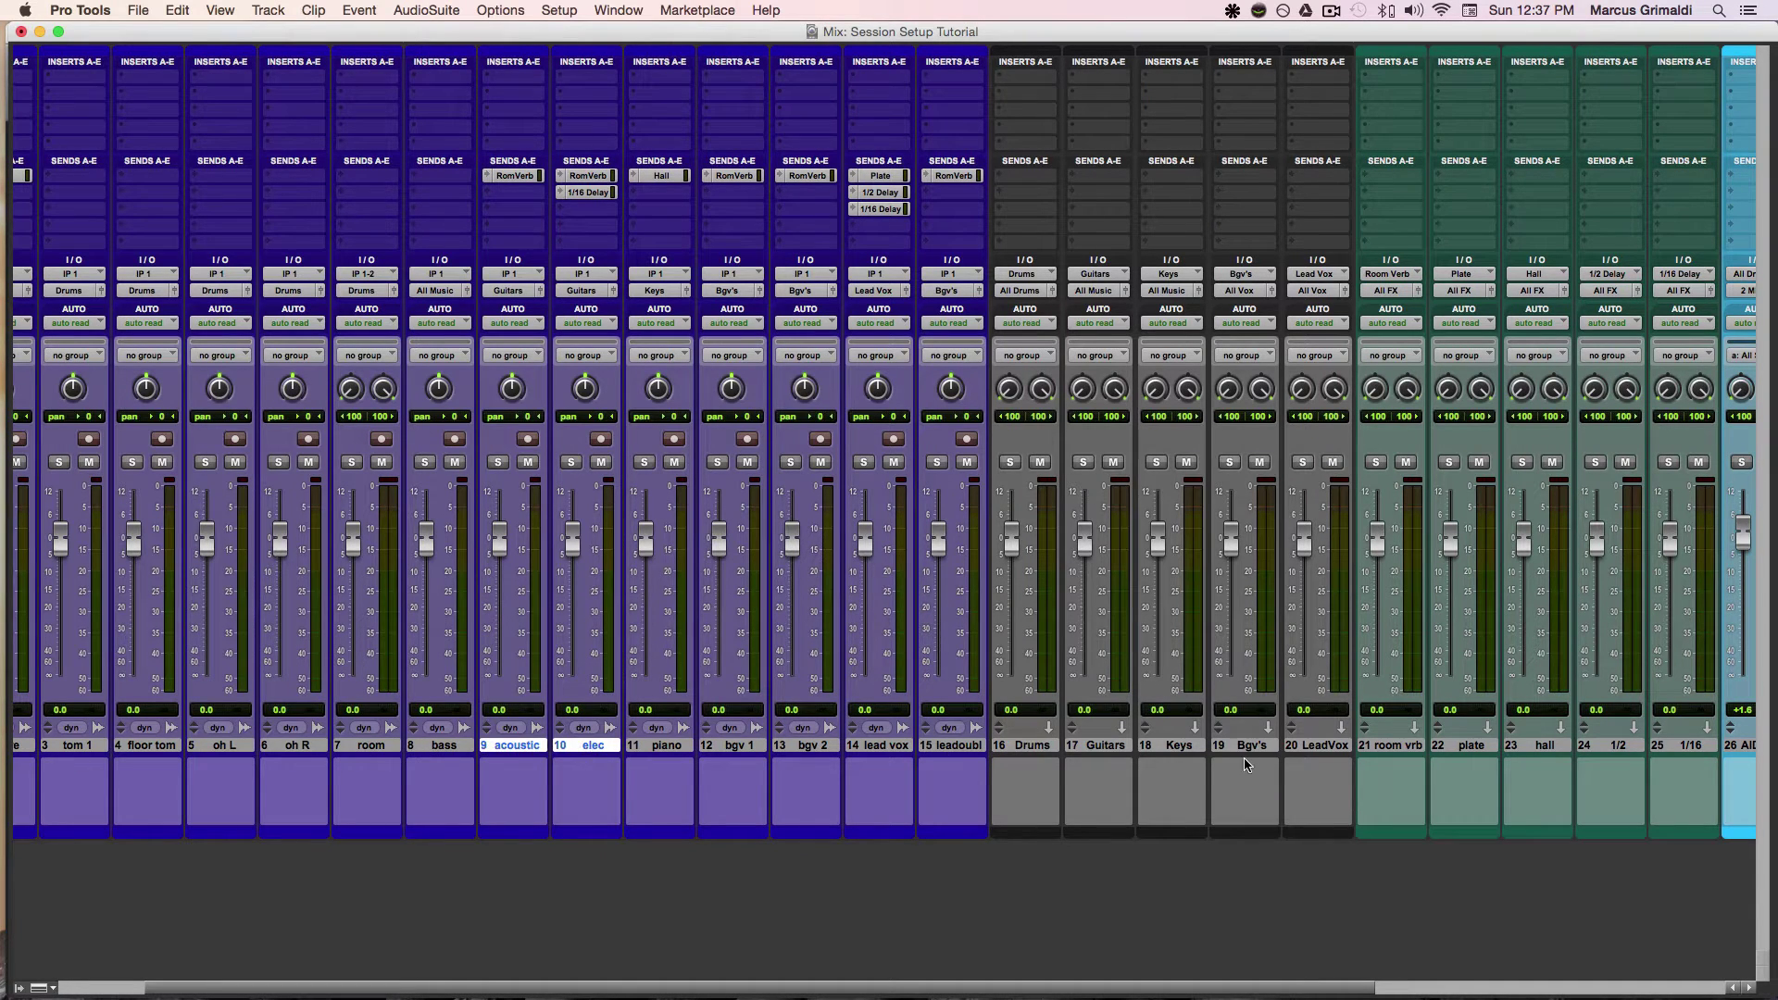
left_click(1110, 752)
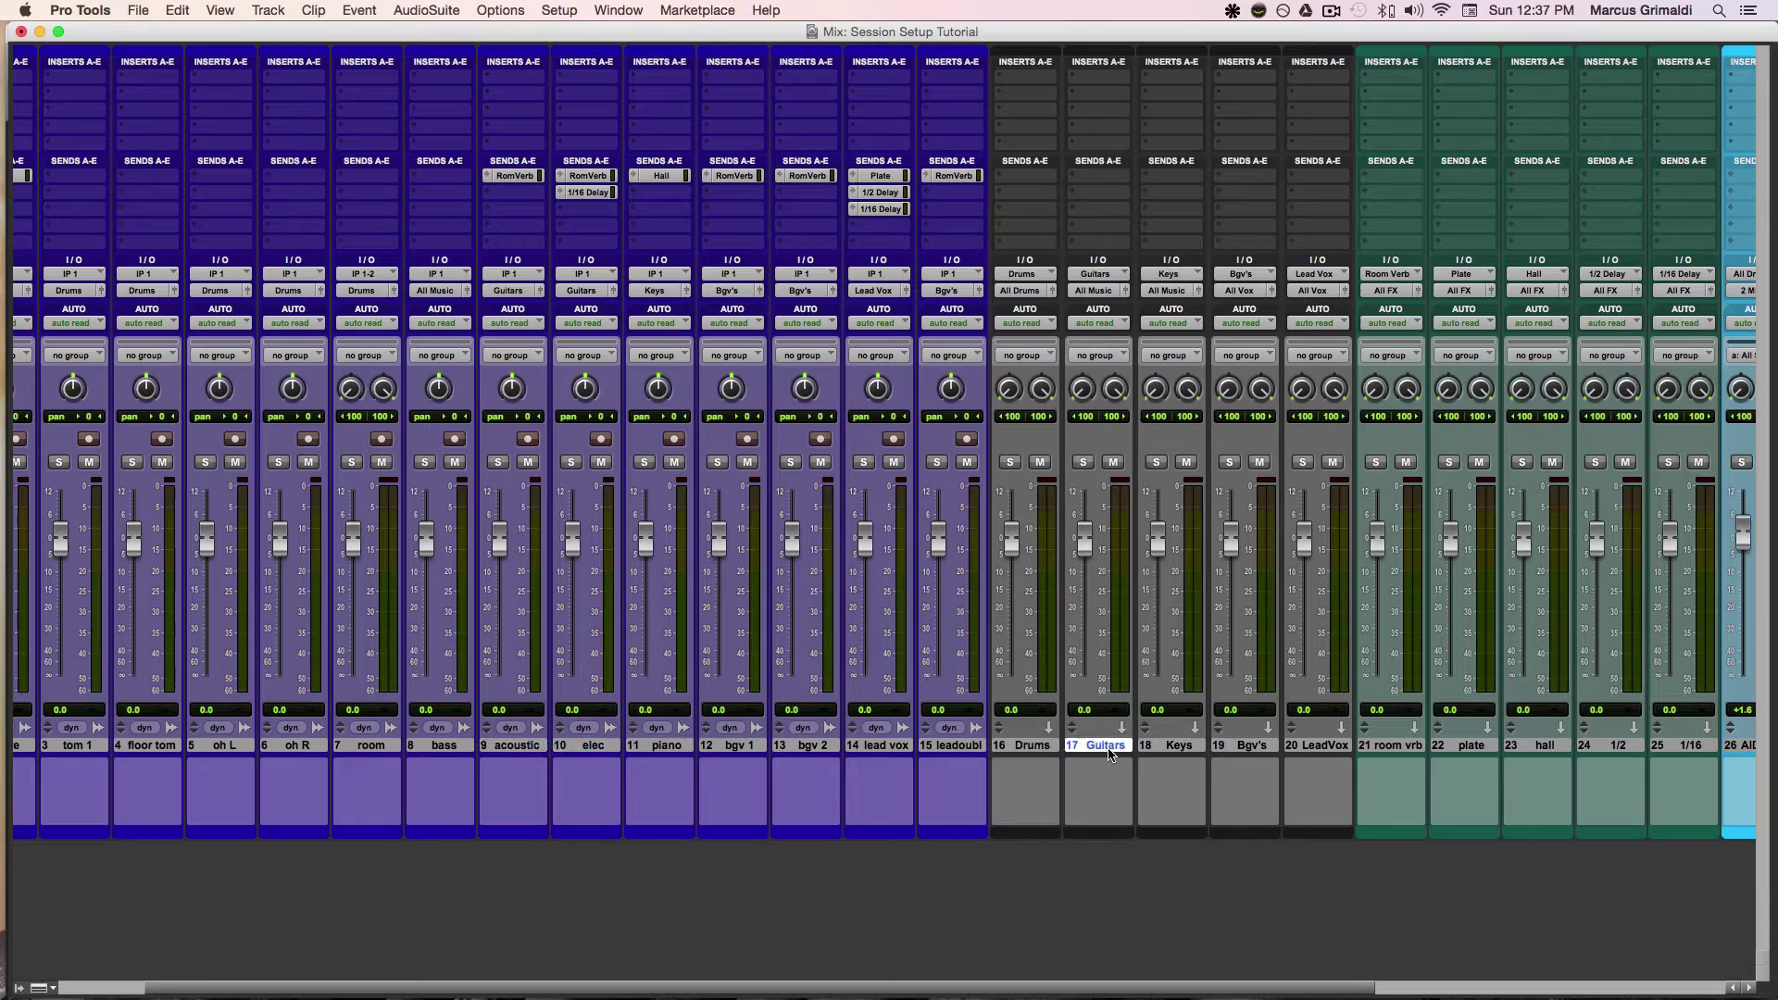
left_click(646, 747)
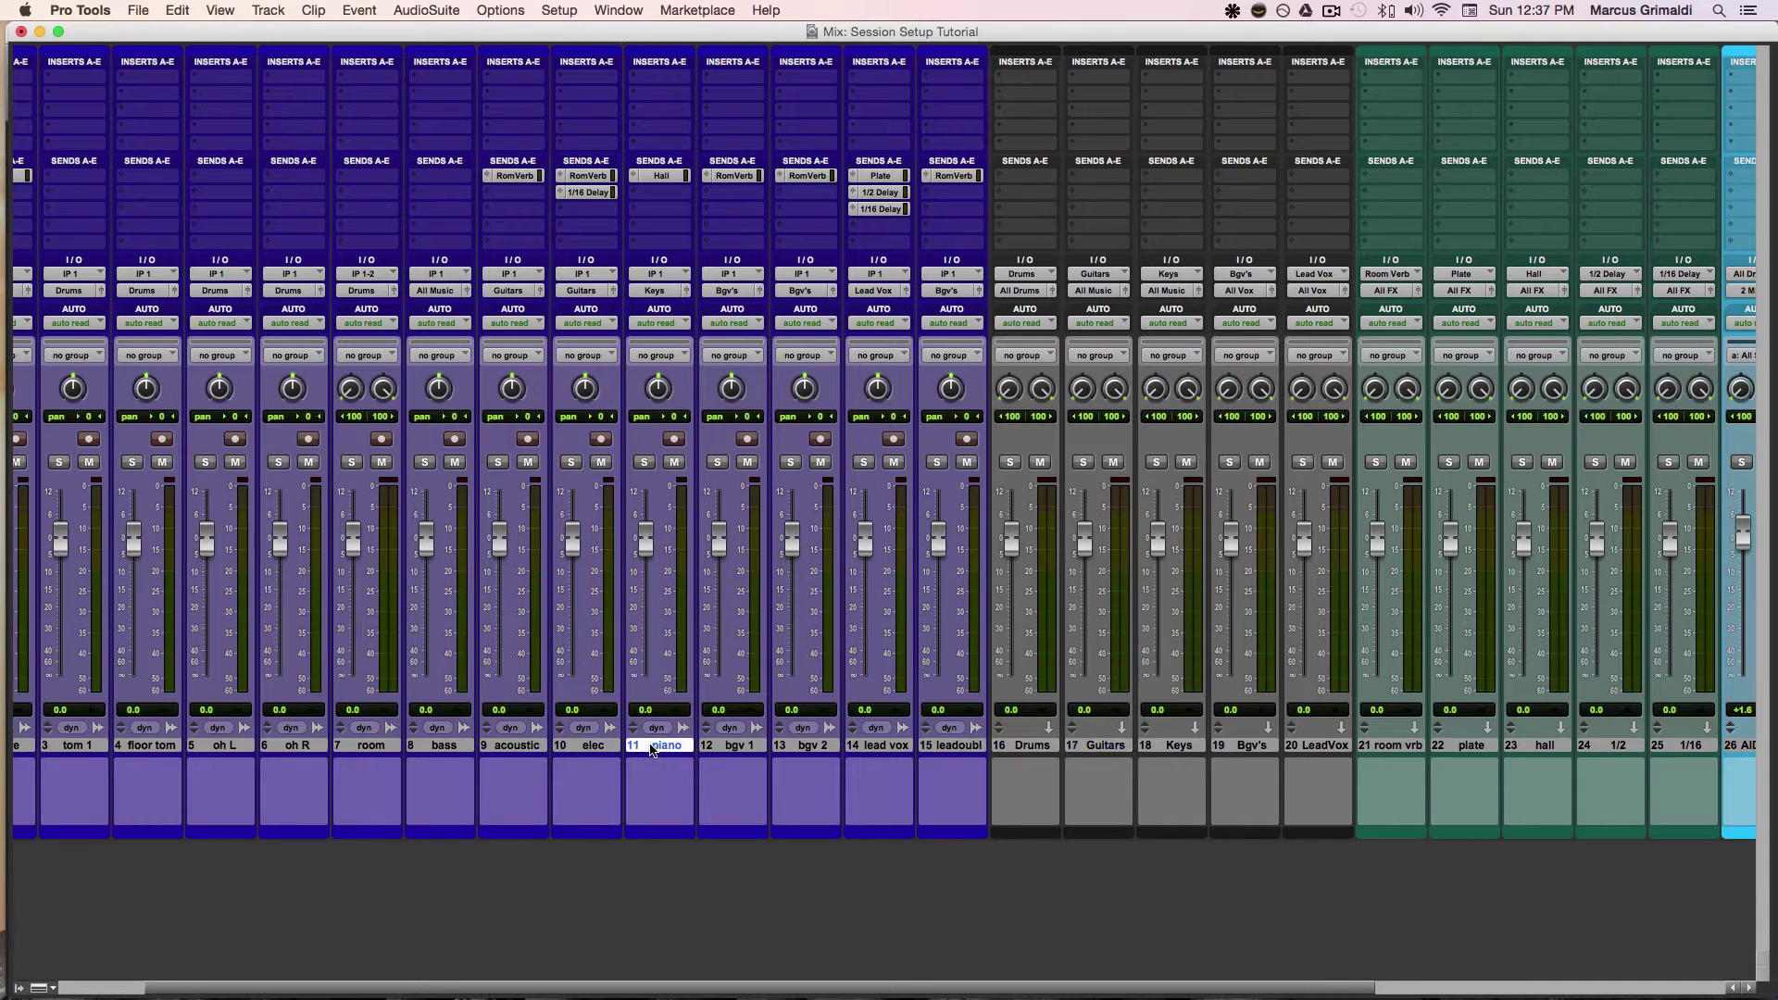
left_click(1174, 754)
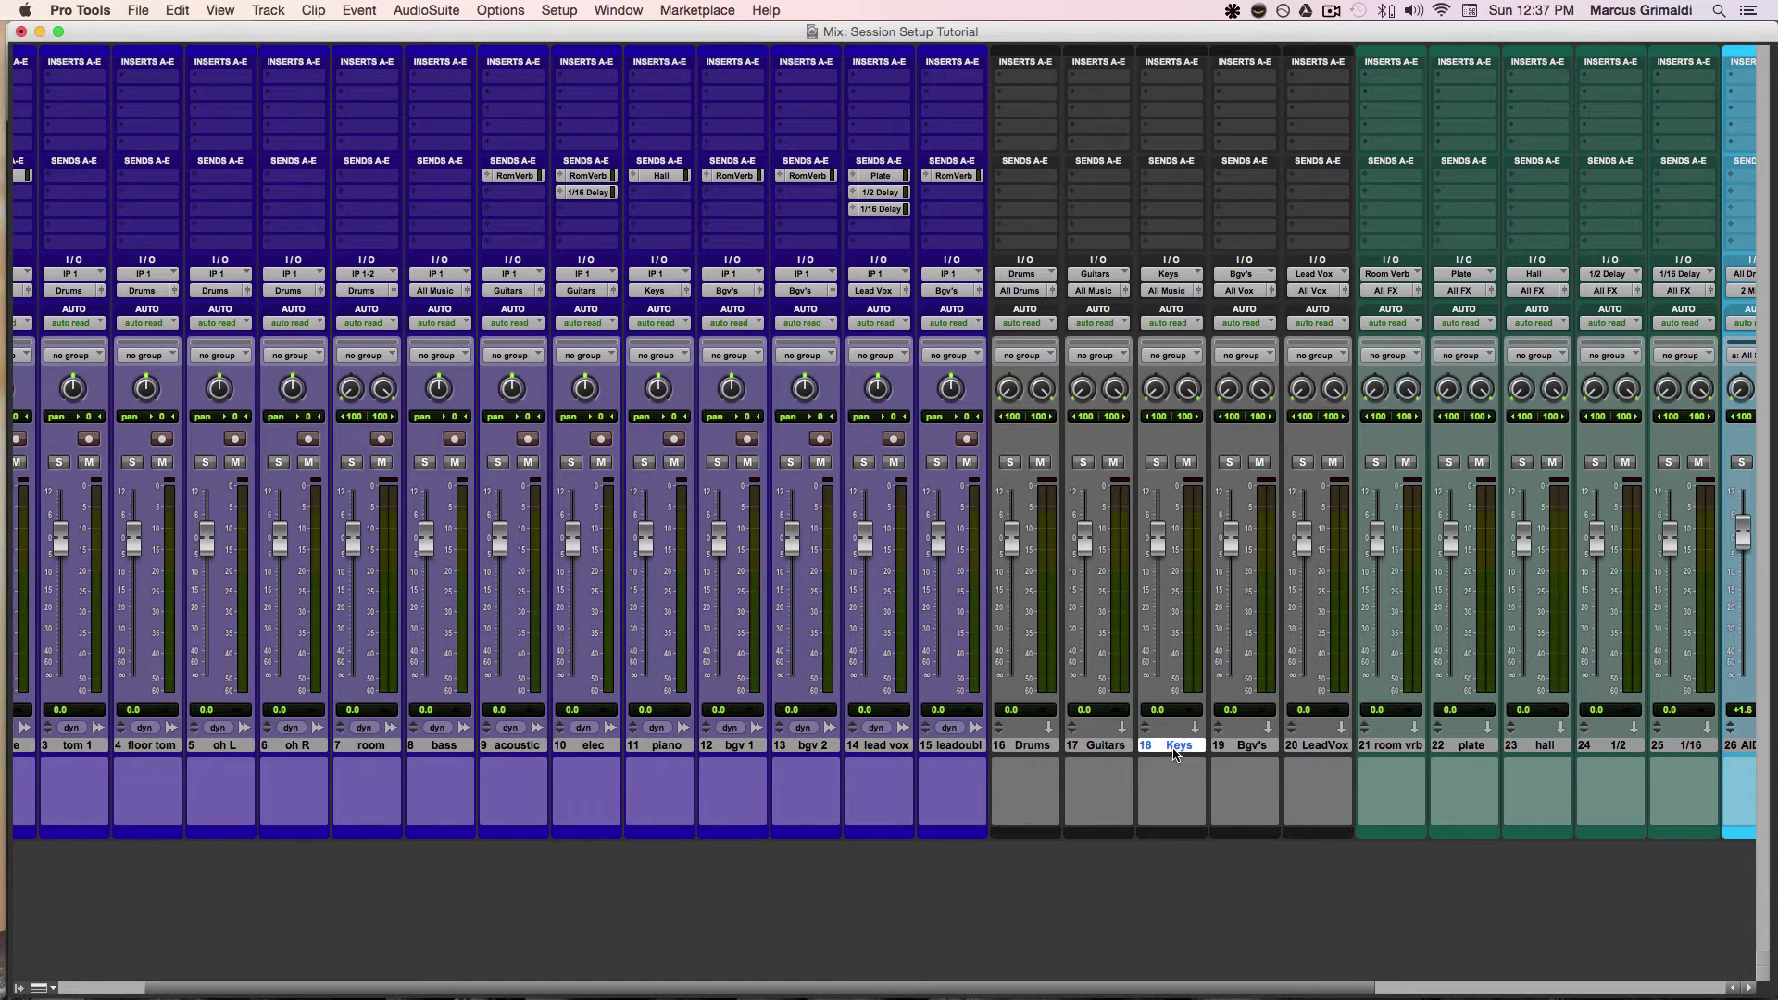
left_click(741, 752)
left_click(819, 752, "shift")
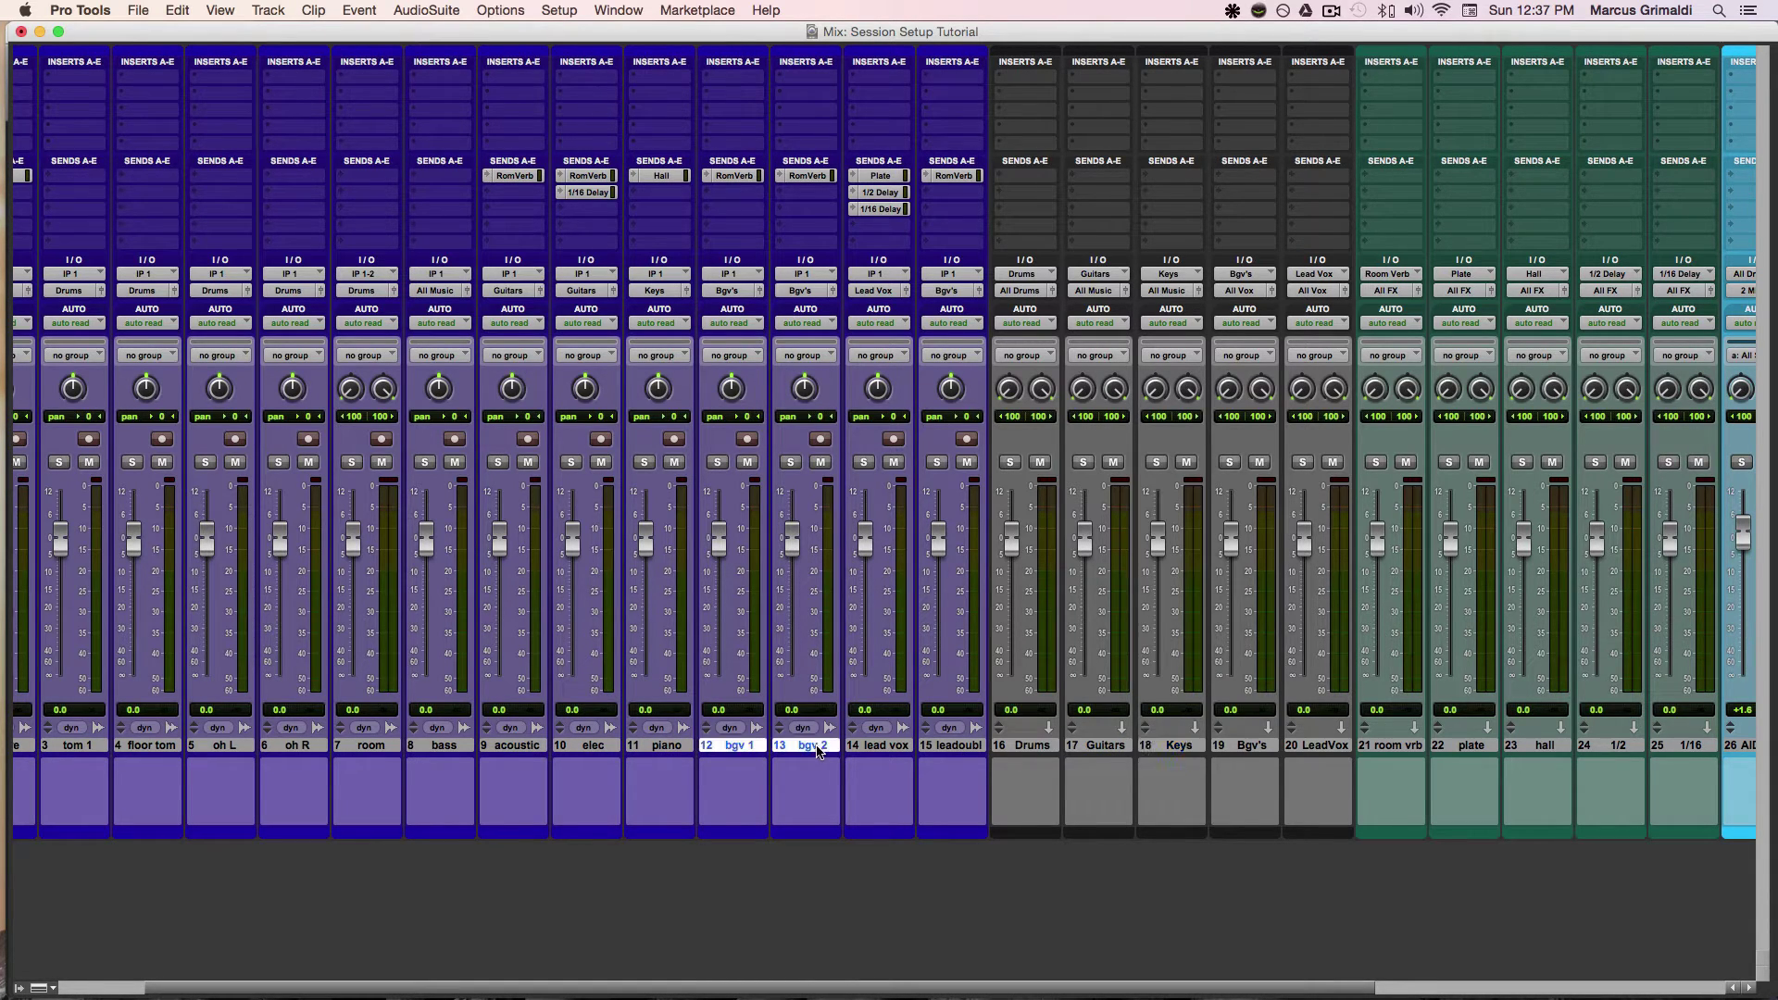
left_click(939, 748, "super")
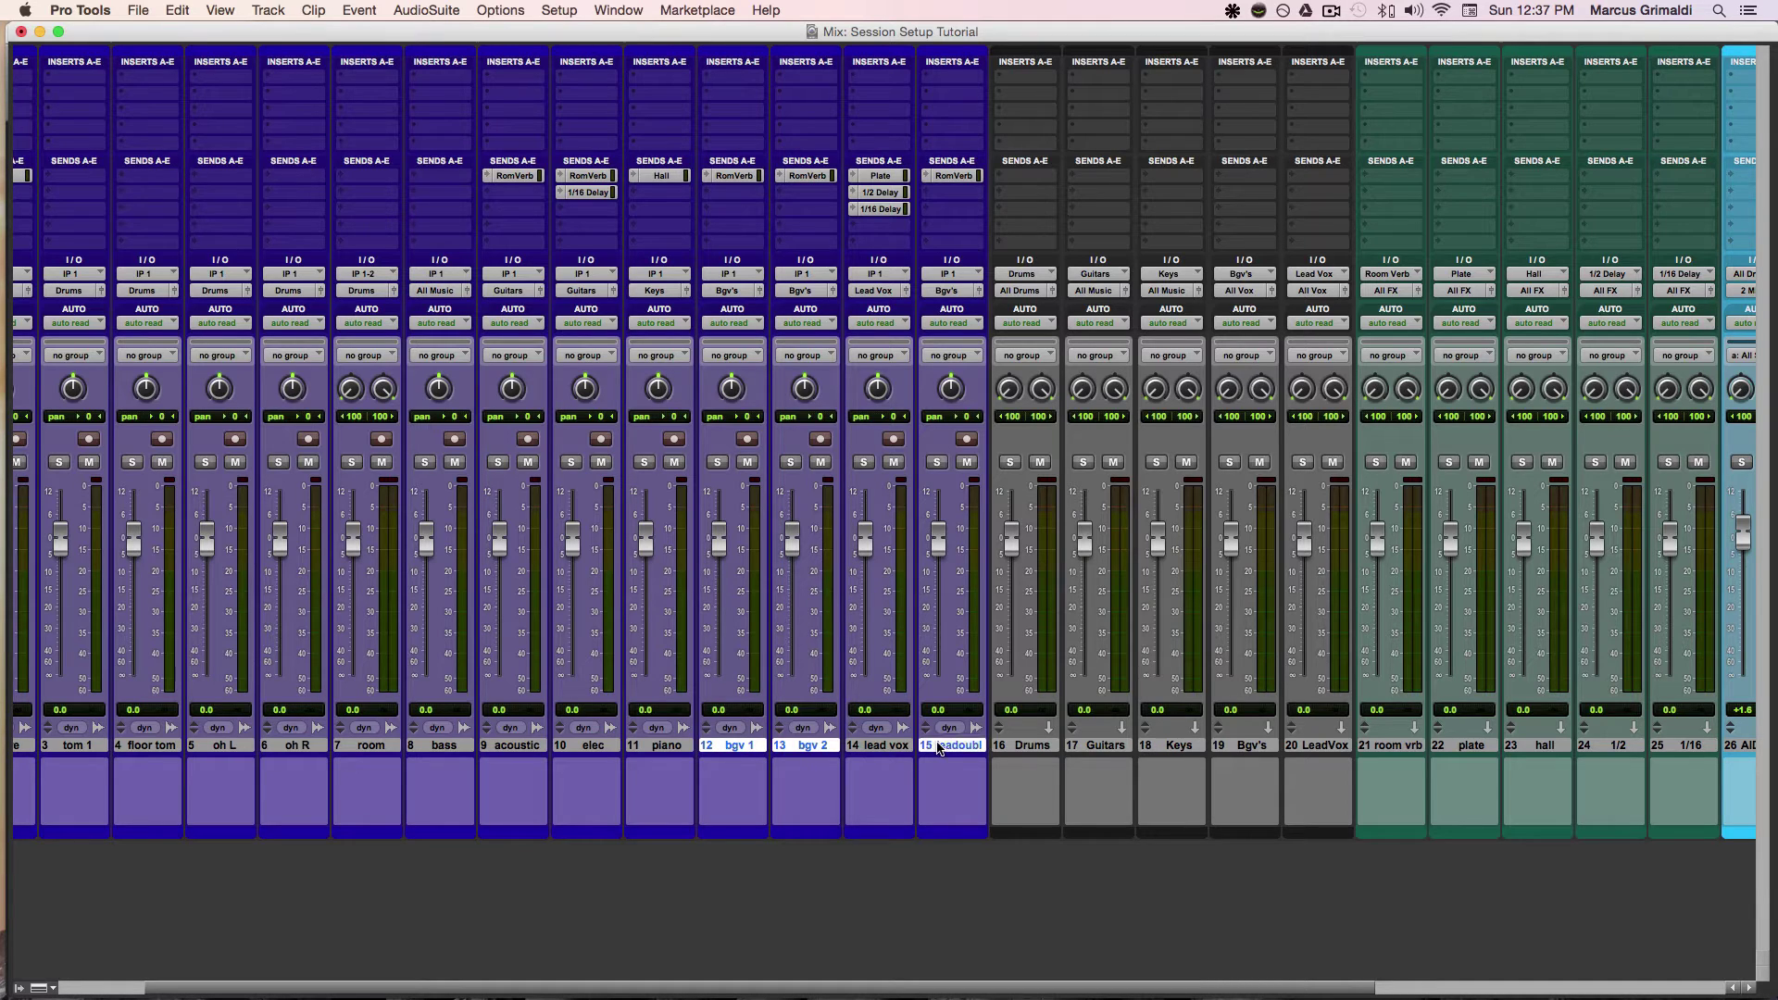
left_click(1250, 750)
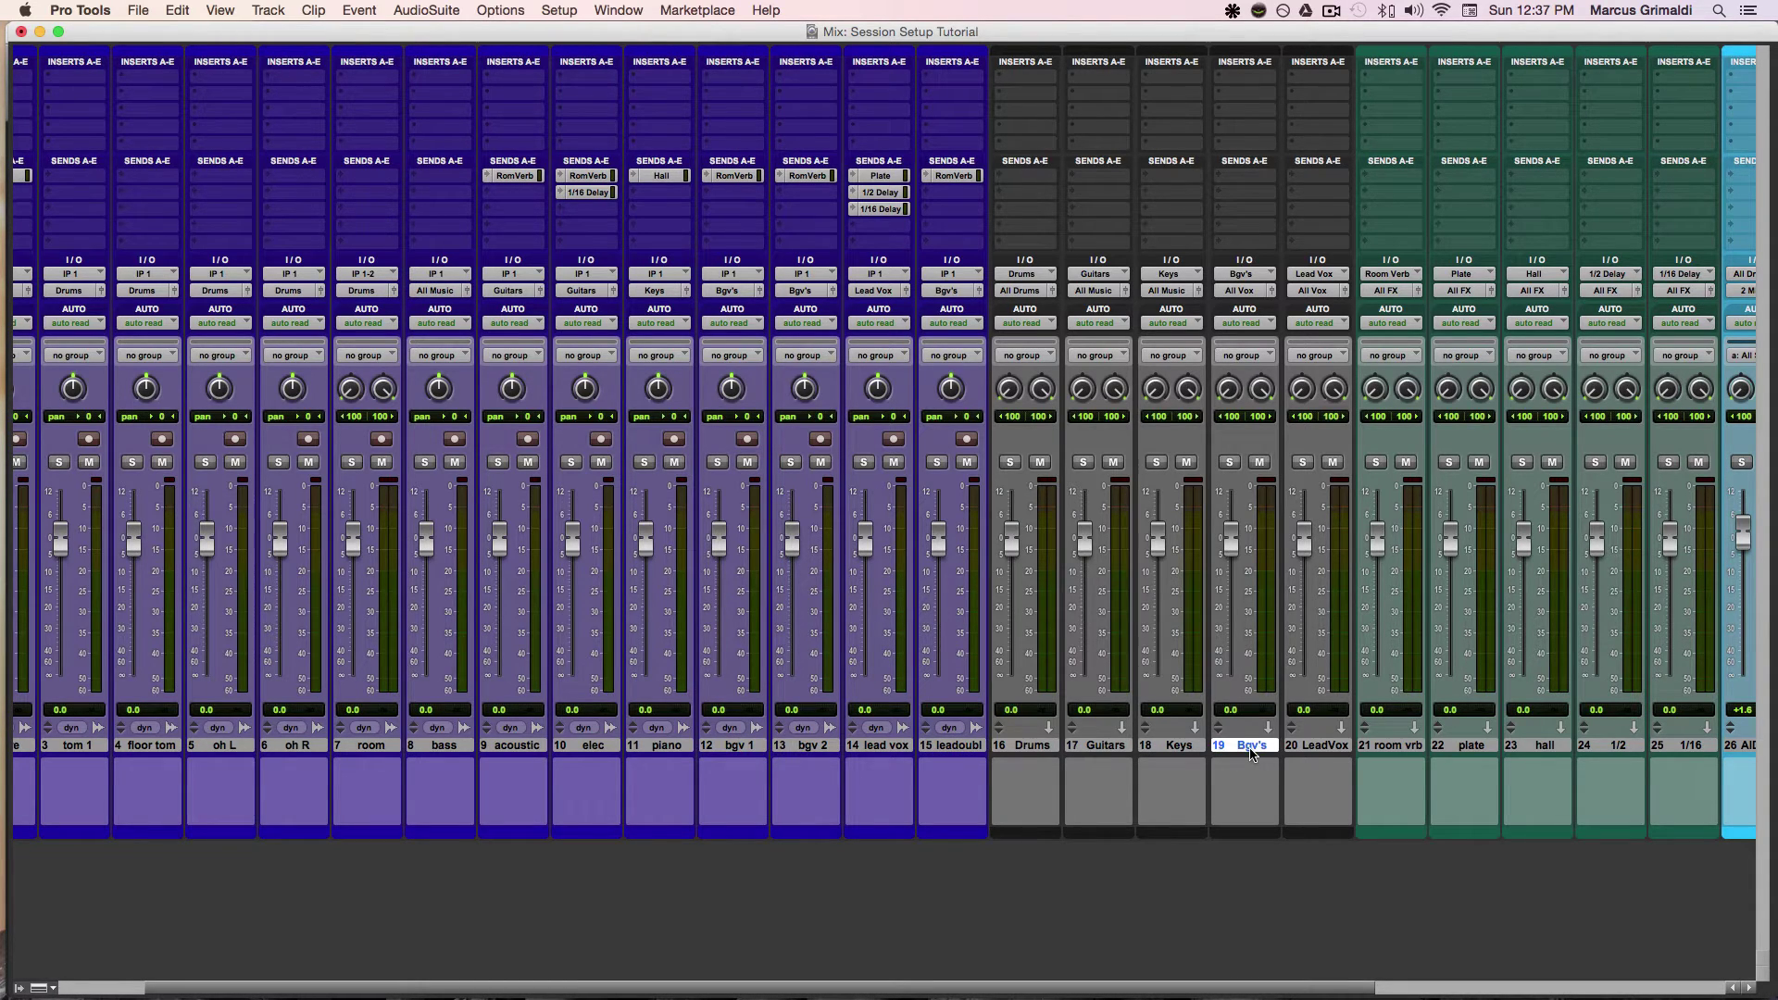
left_click(871, 750)
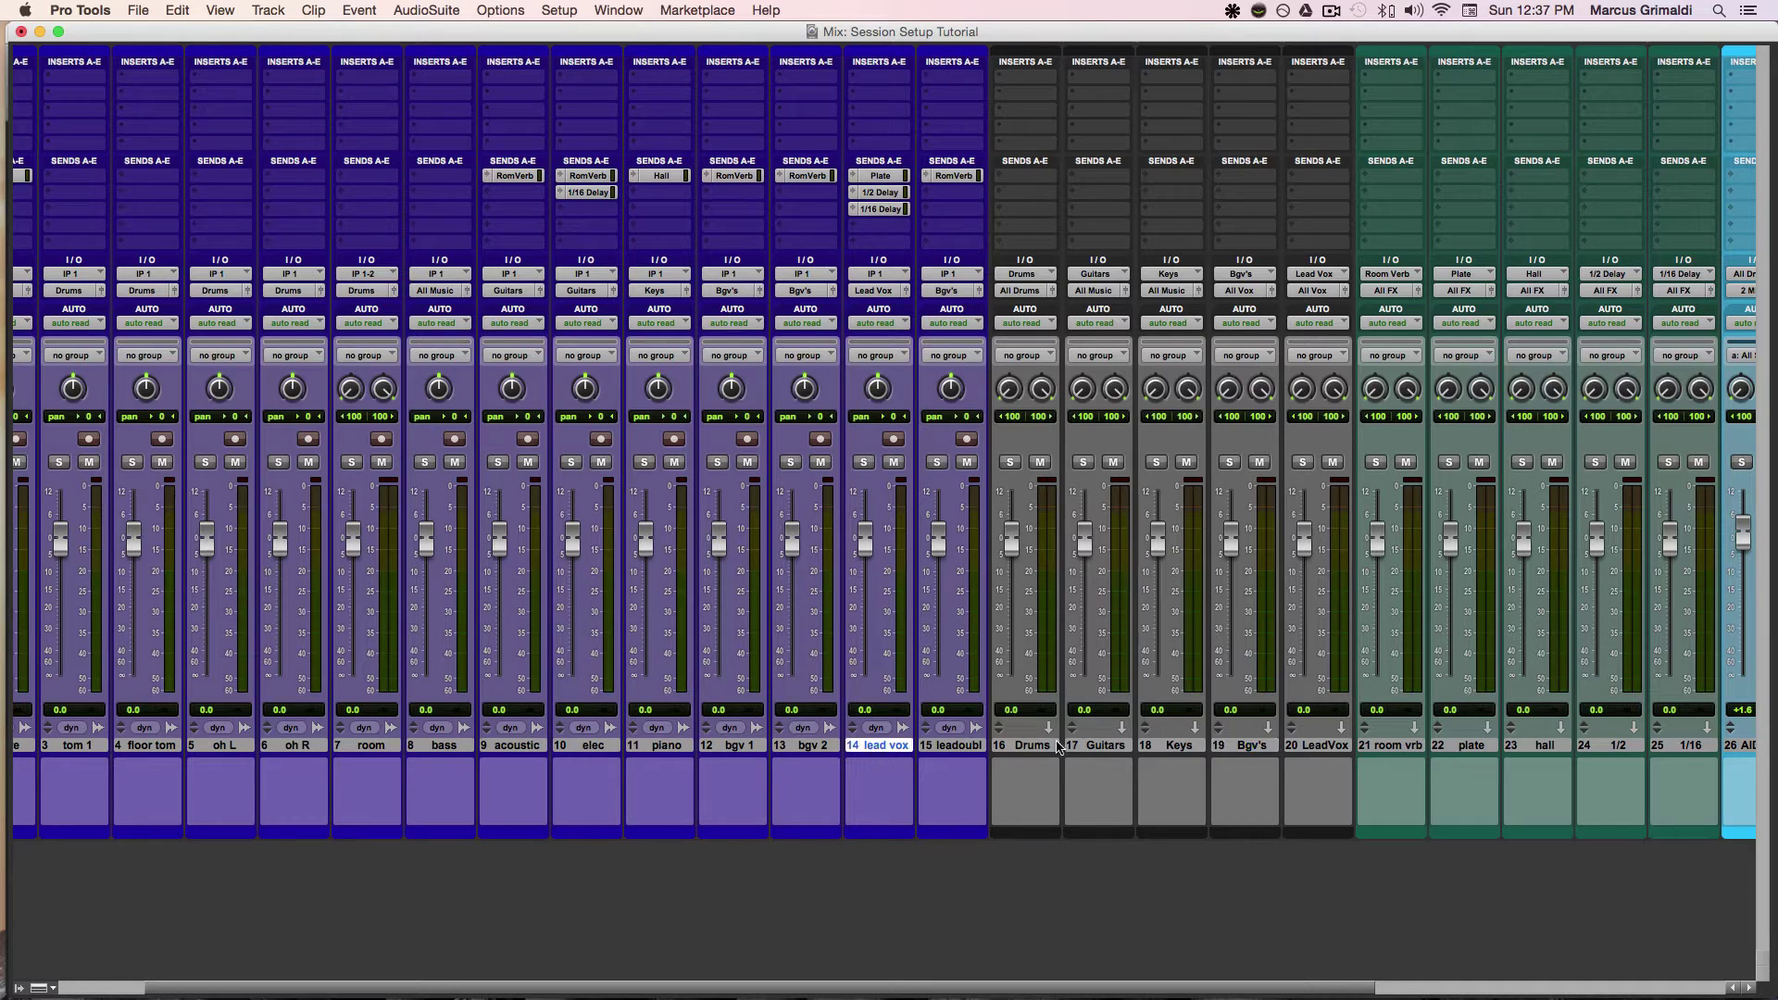
left_click(1310, 750)
scroll(1271, 796, "left", 3)
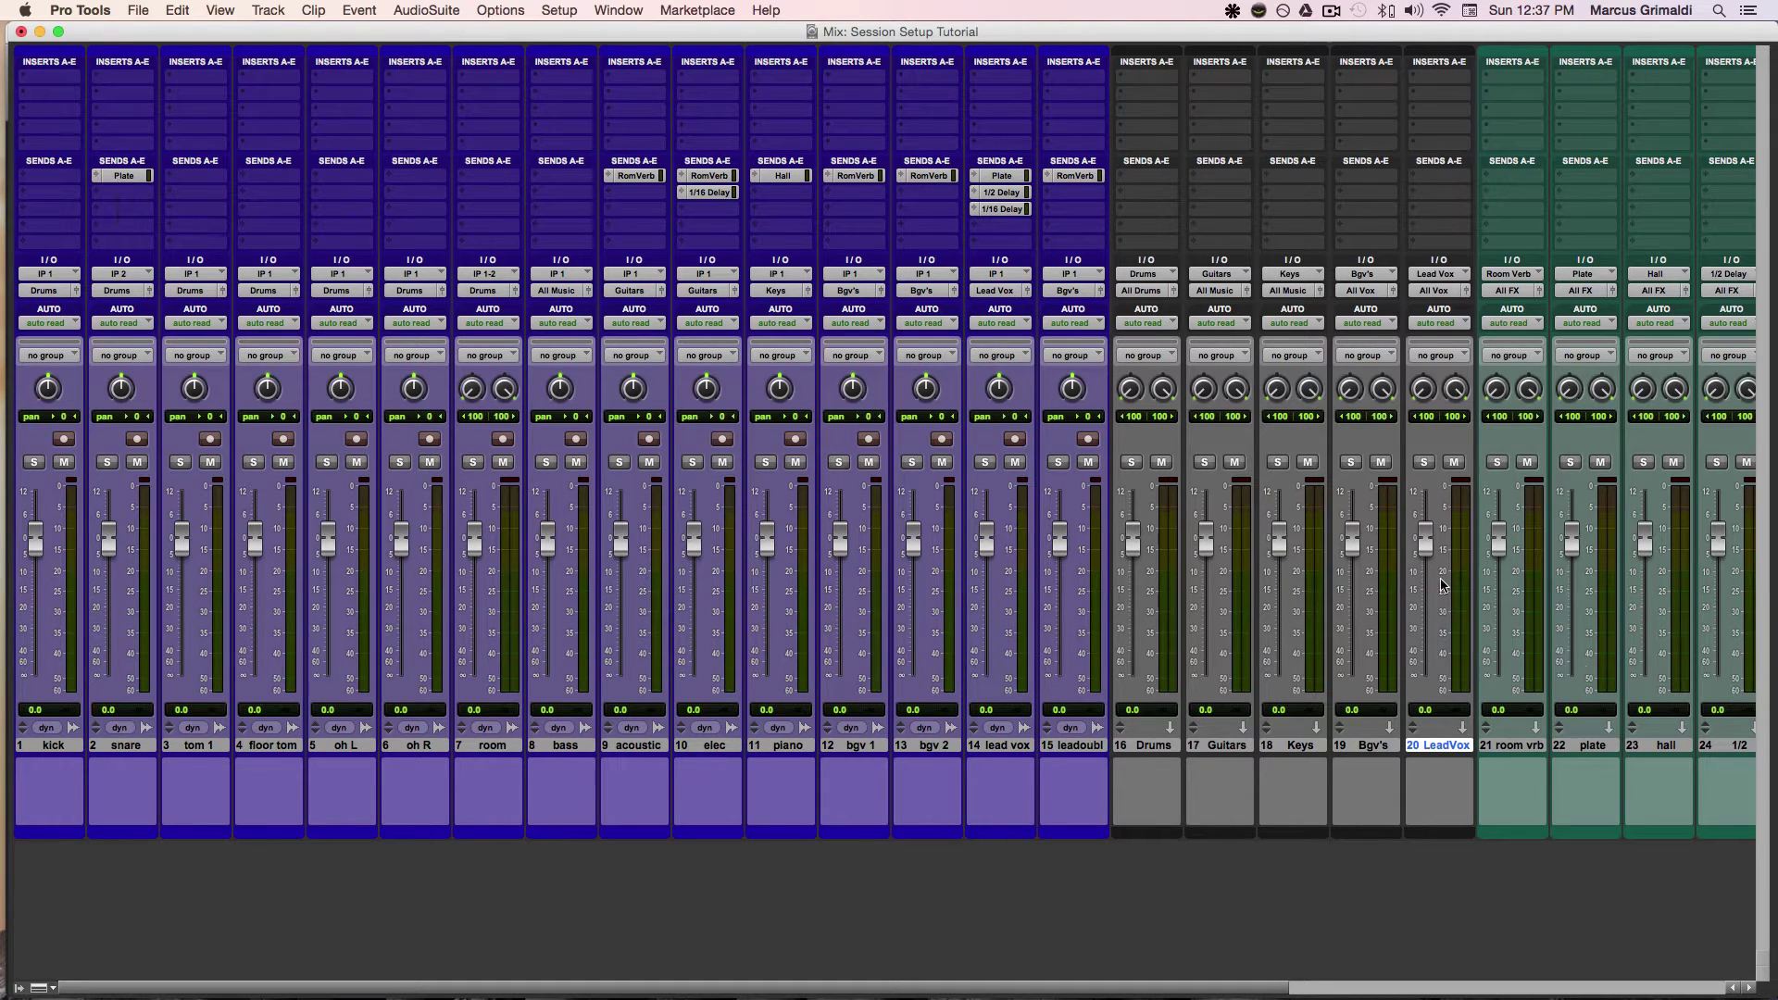
left_click(1593, 747)
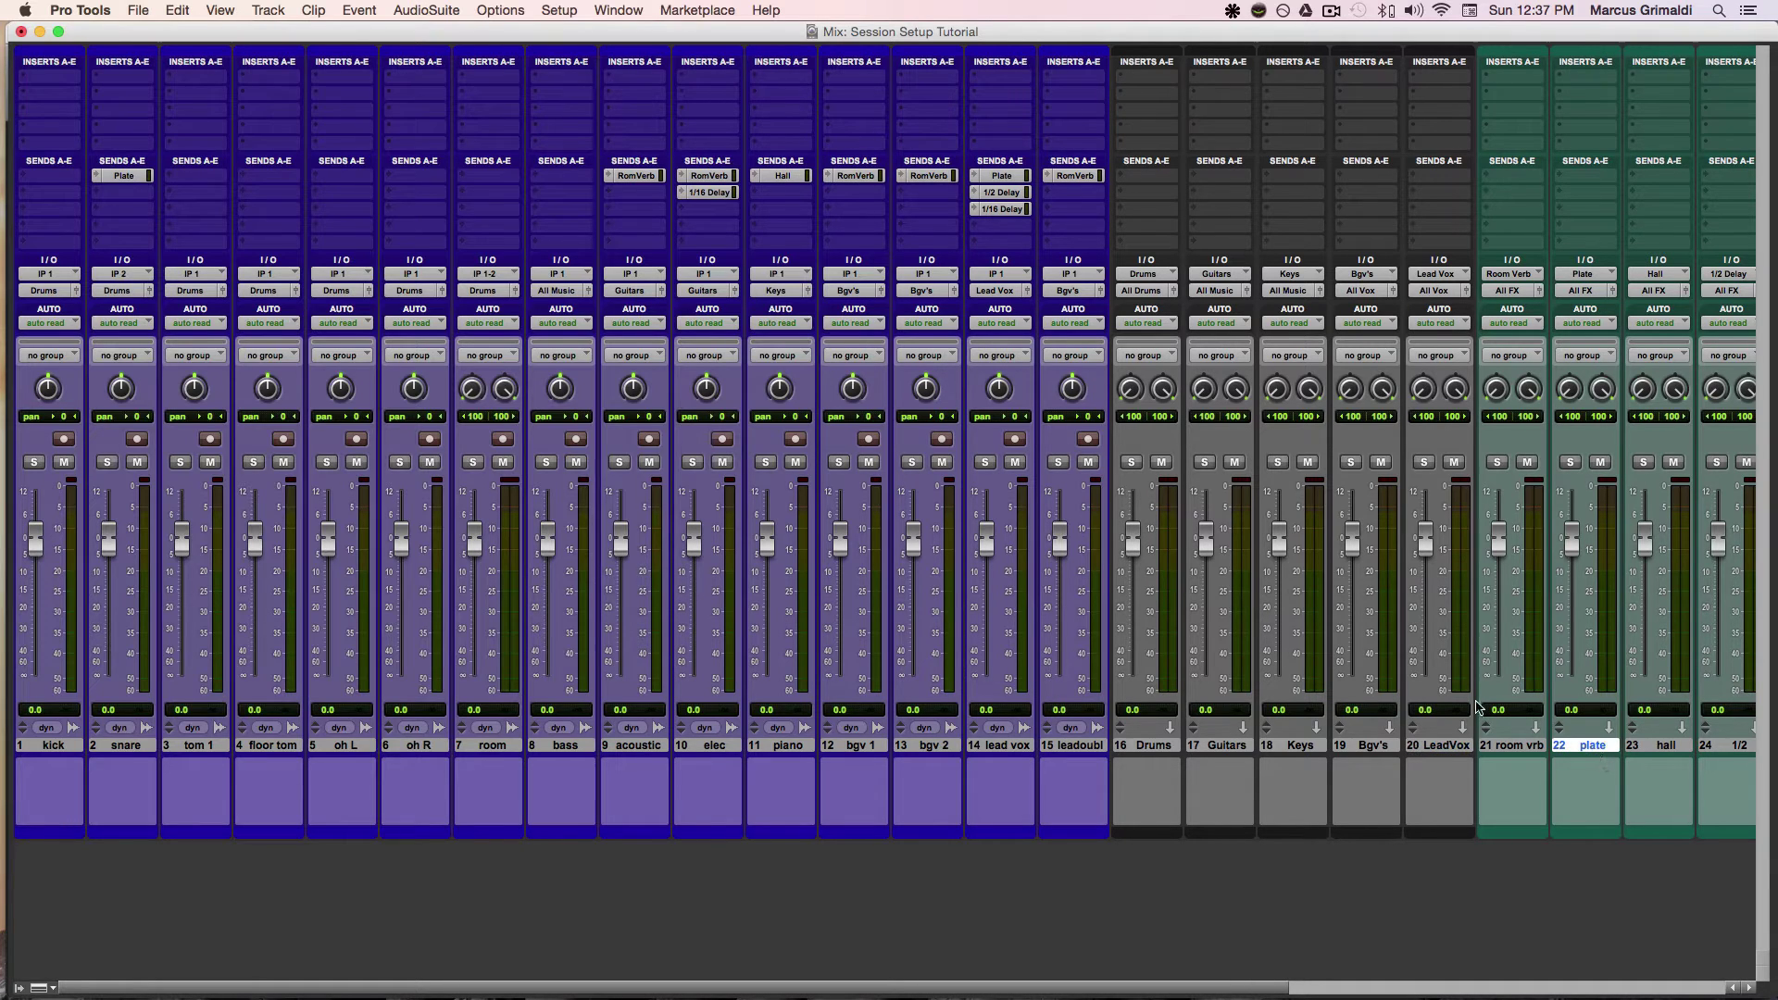
left_click(653, 745)
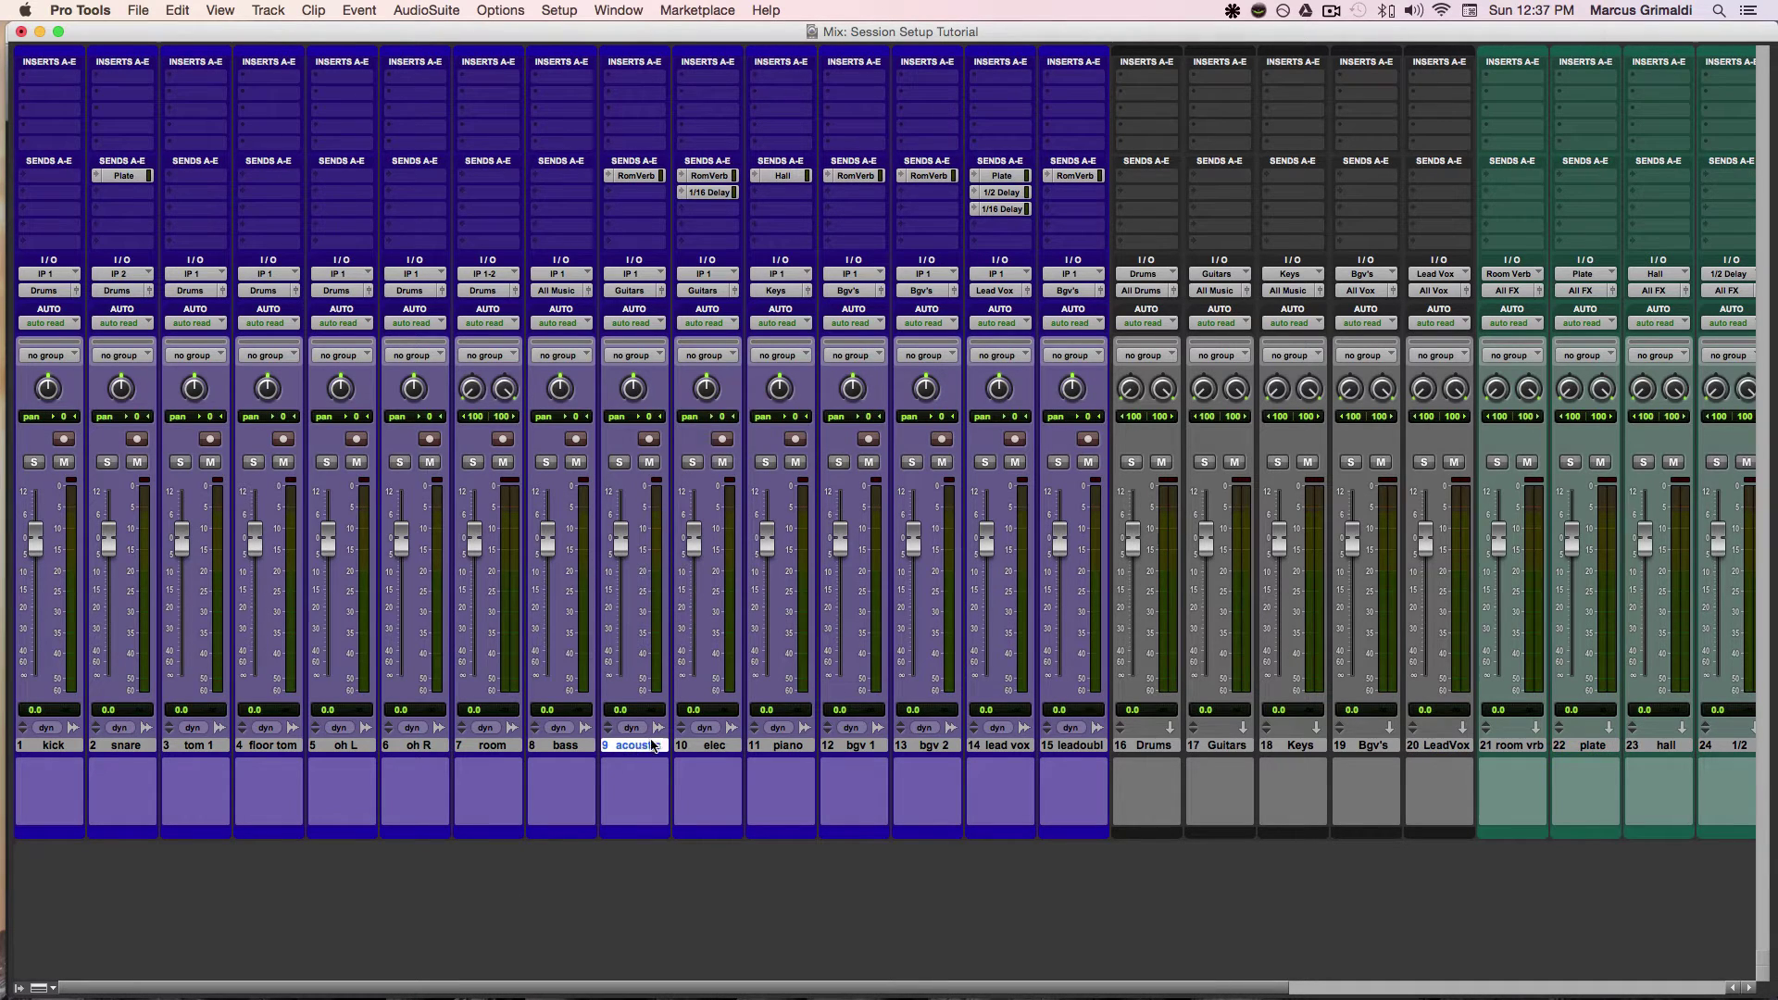
left_click(709, 745, "shift")
scroll(642, 864, "right", 3)
left_click(668, 745)
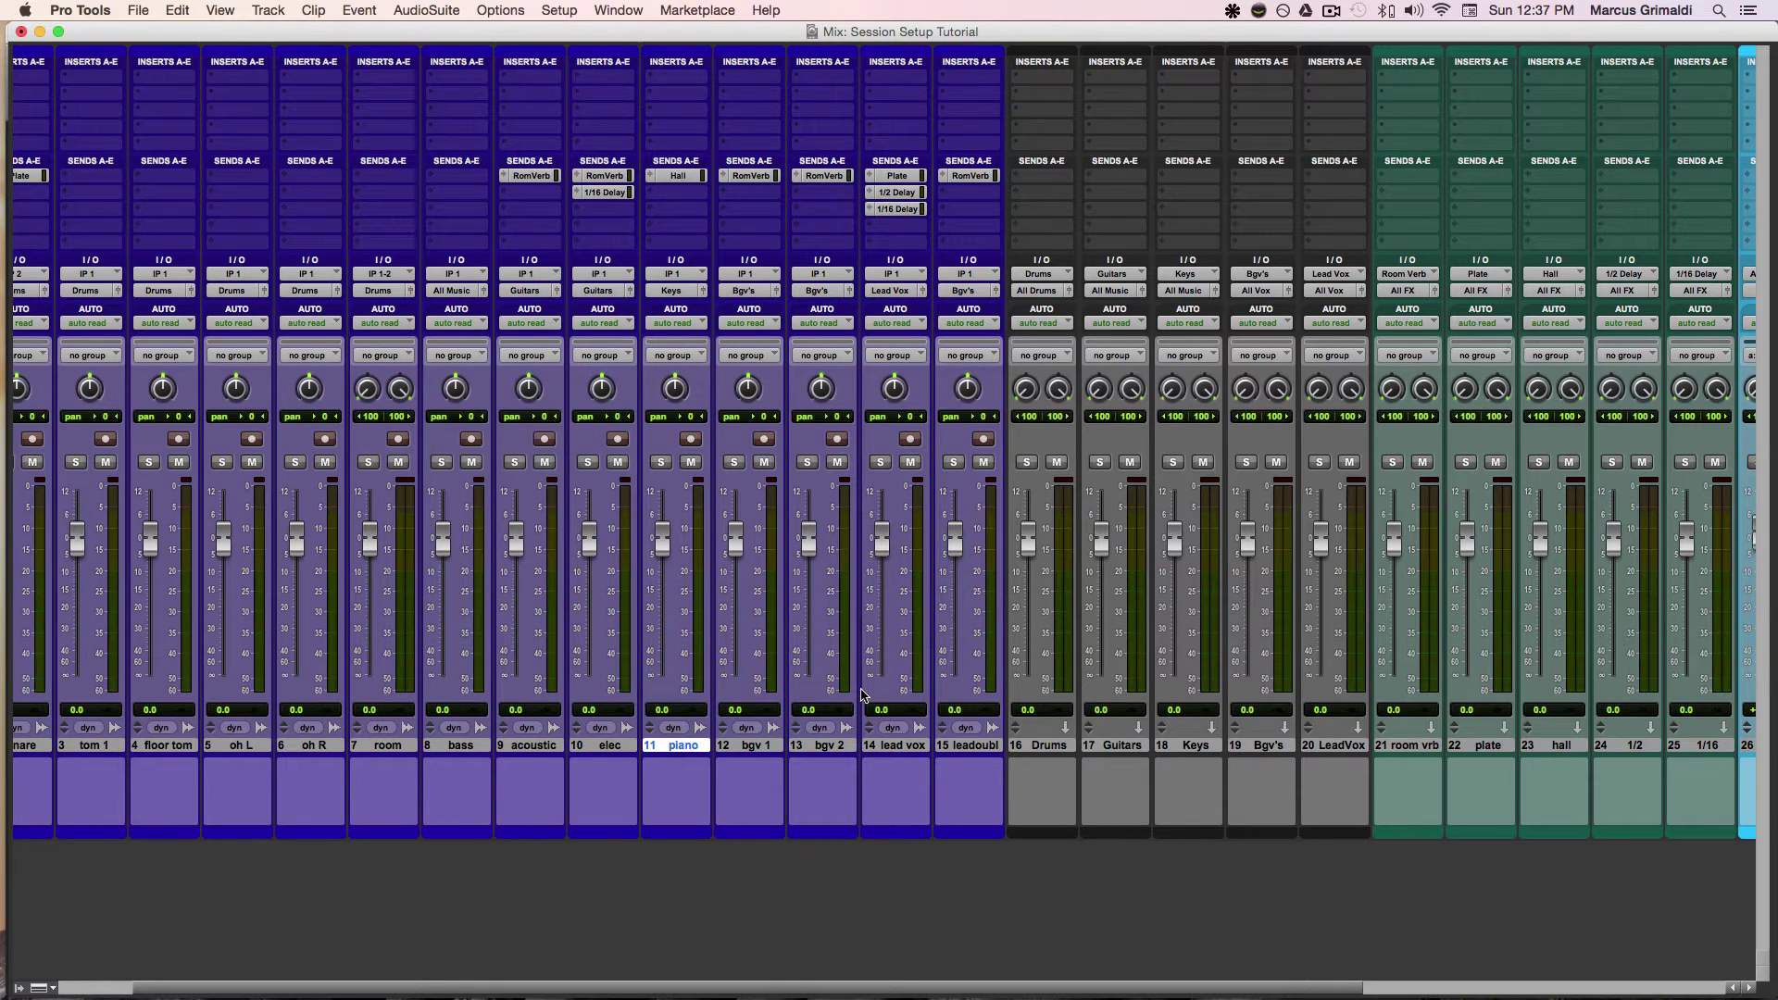
left_click(762, 745)
left_click(827, 750, "shift")
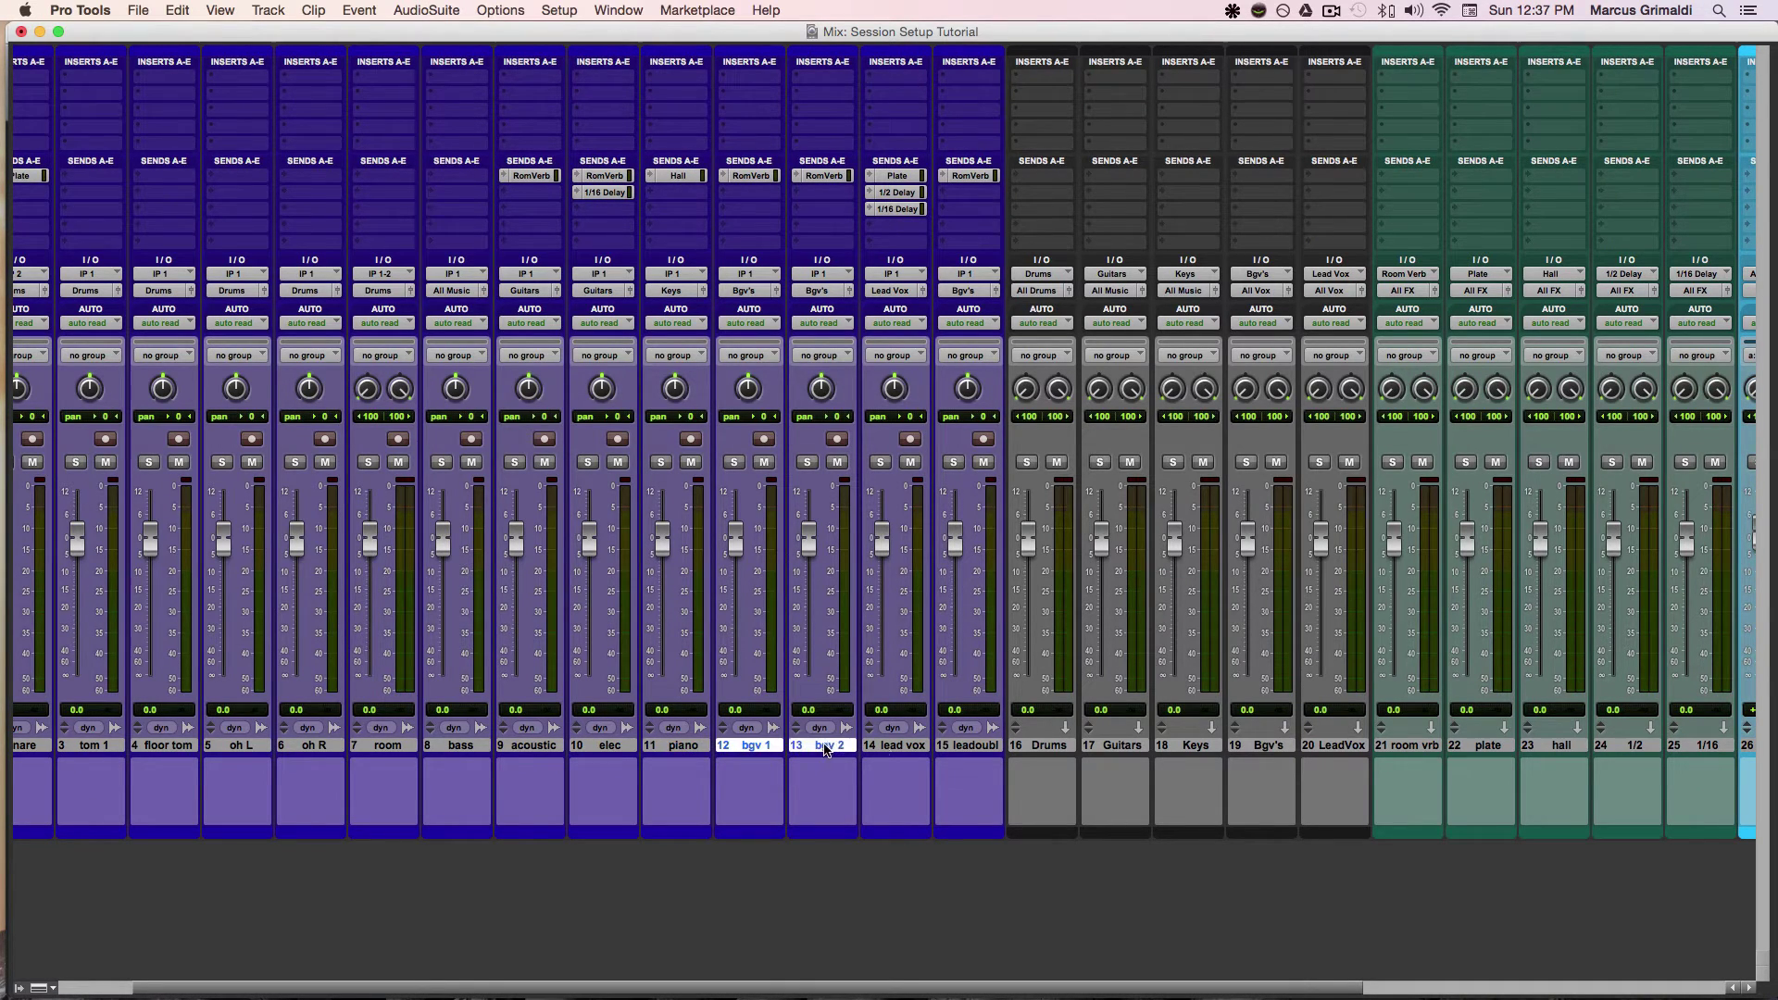
left_click(965, 747, "super")
left_click(894, 748)
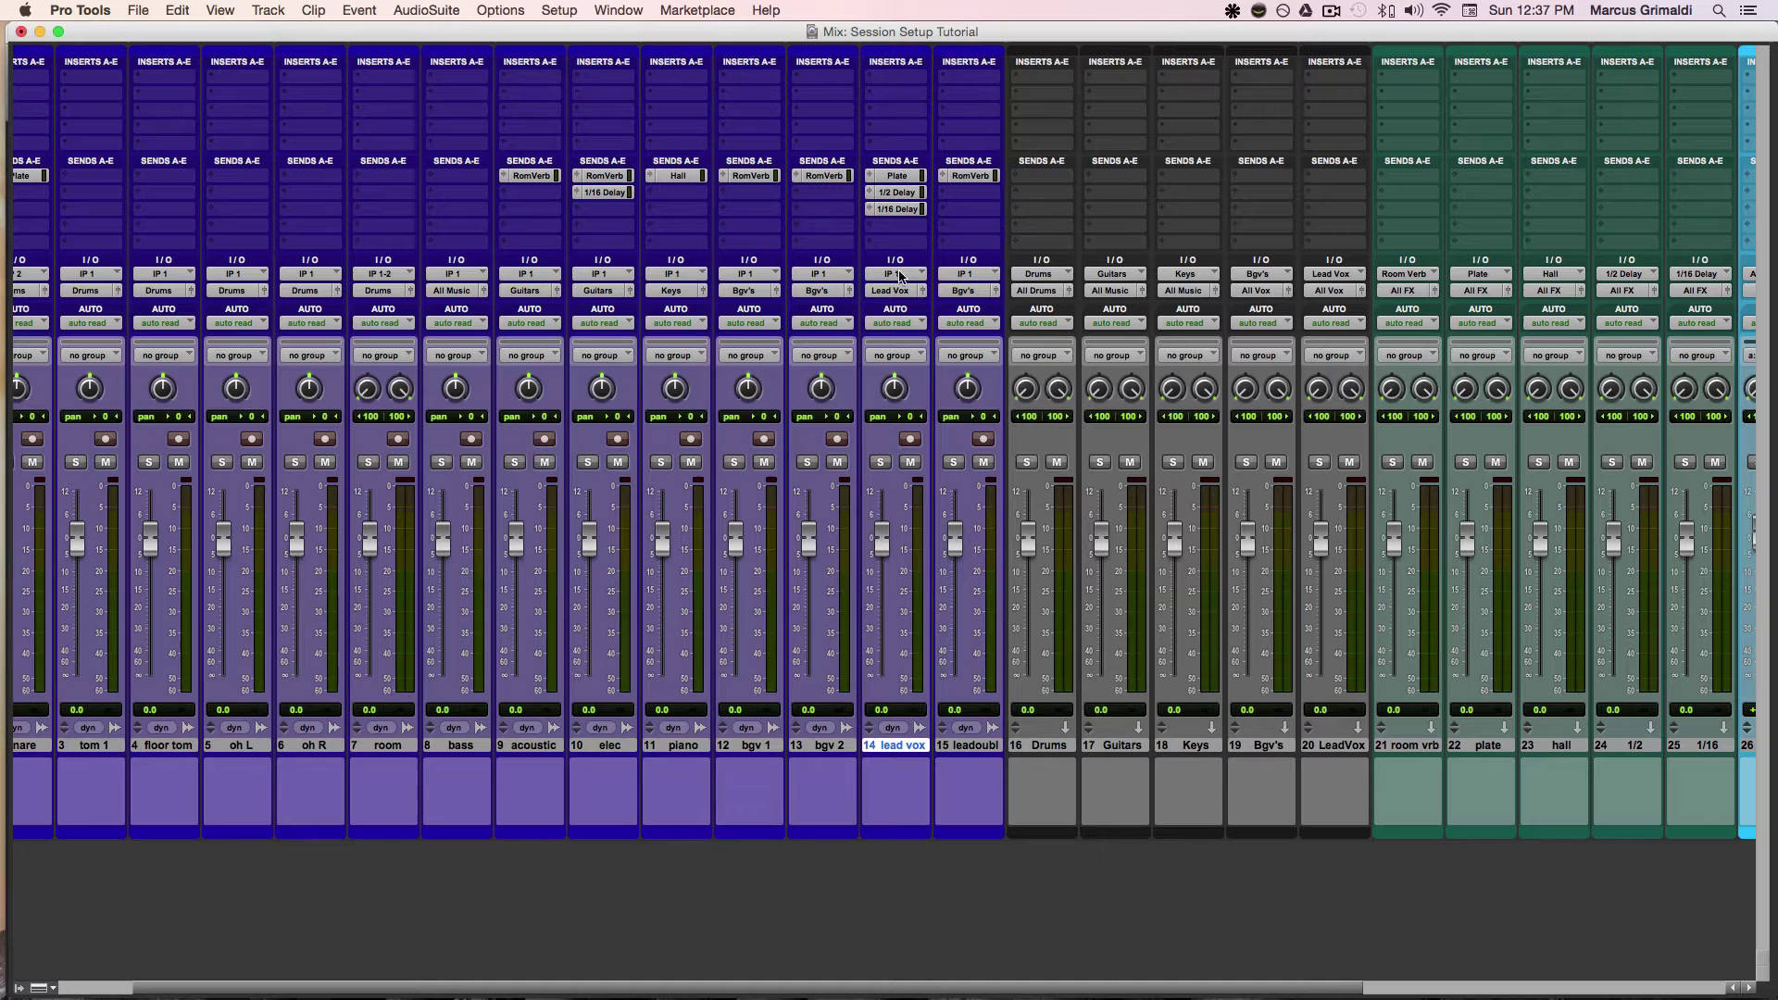
scroll(1204, 574, "right", 3)
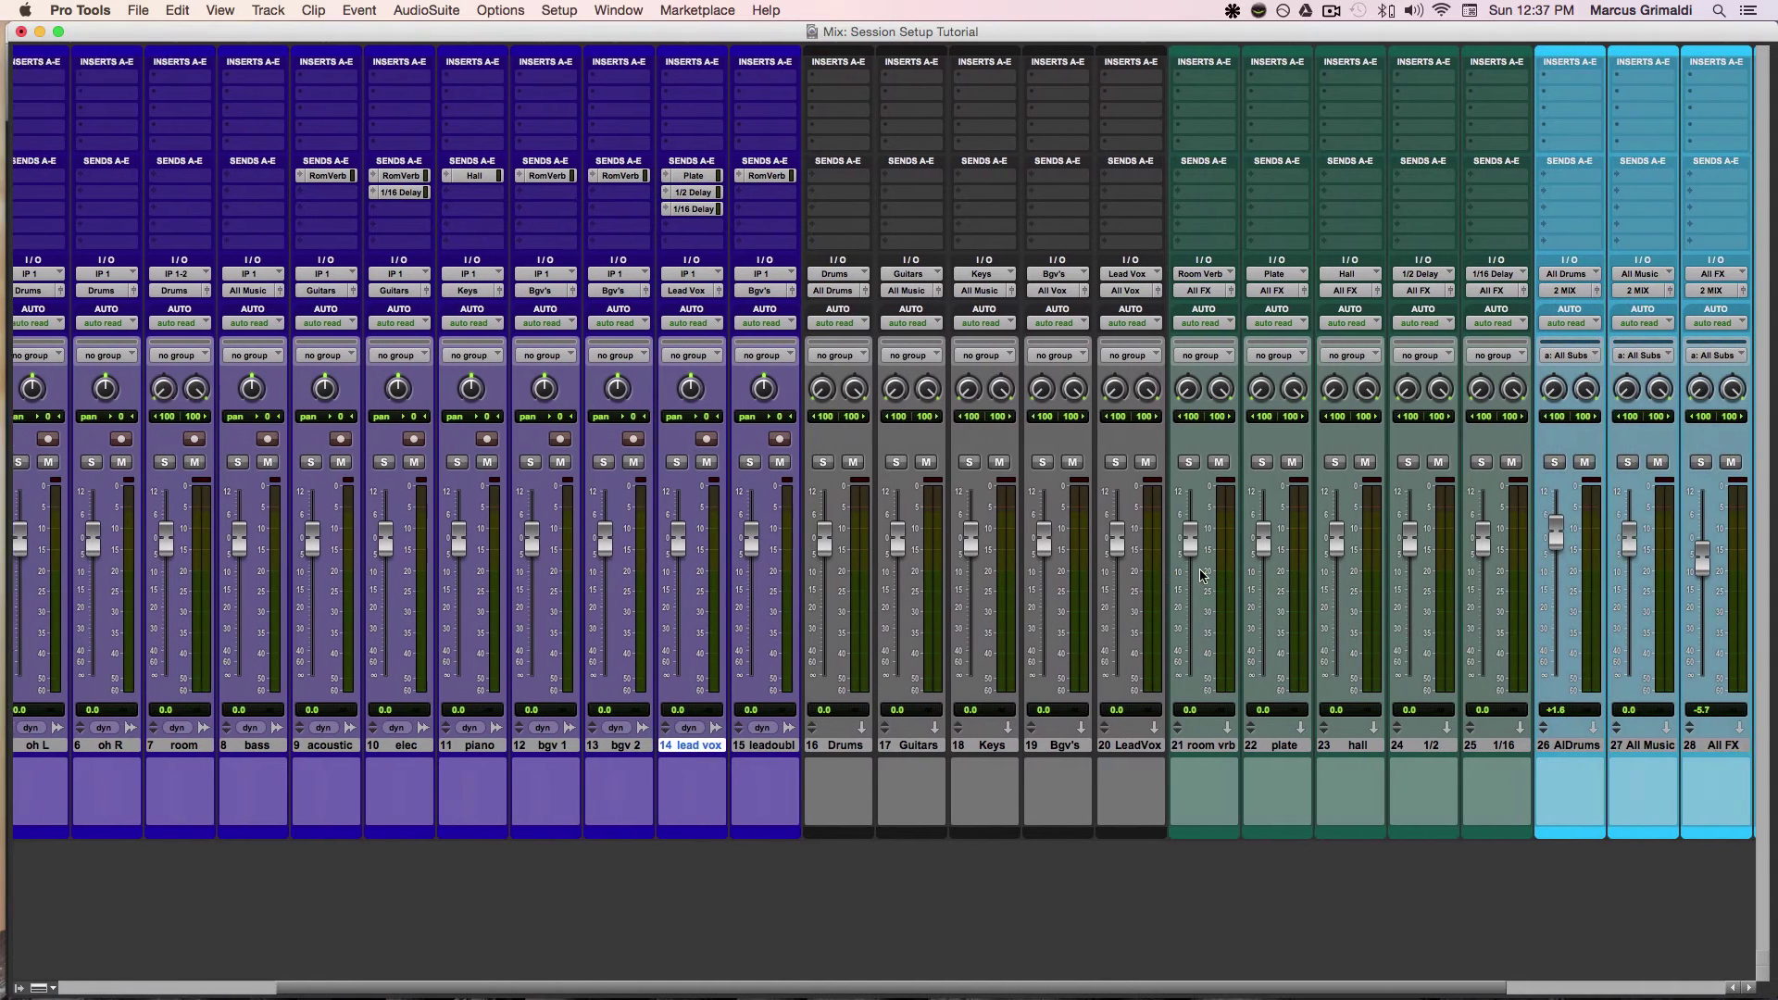
scroll(1201, 574, "right", 3)
left_click(602, 745)
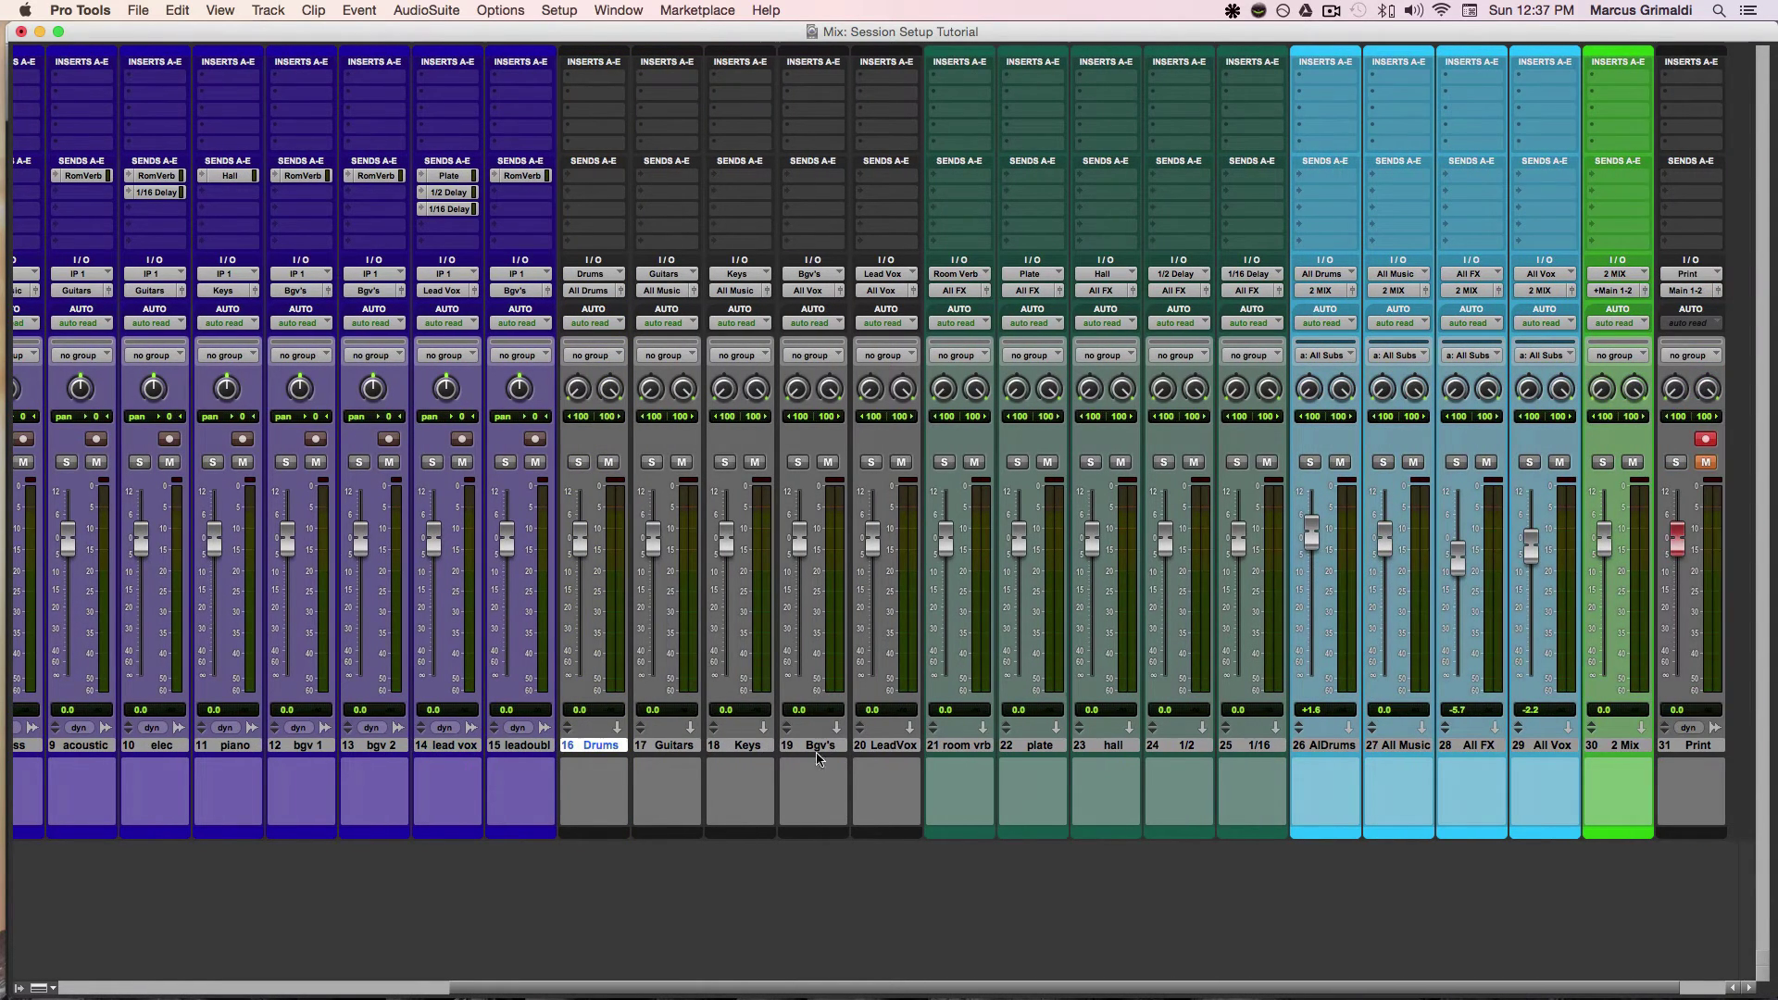
left_click_drag(817, 758, 1251, 756)
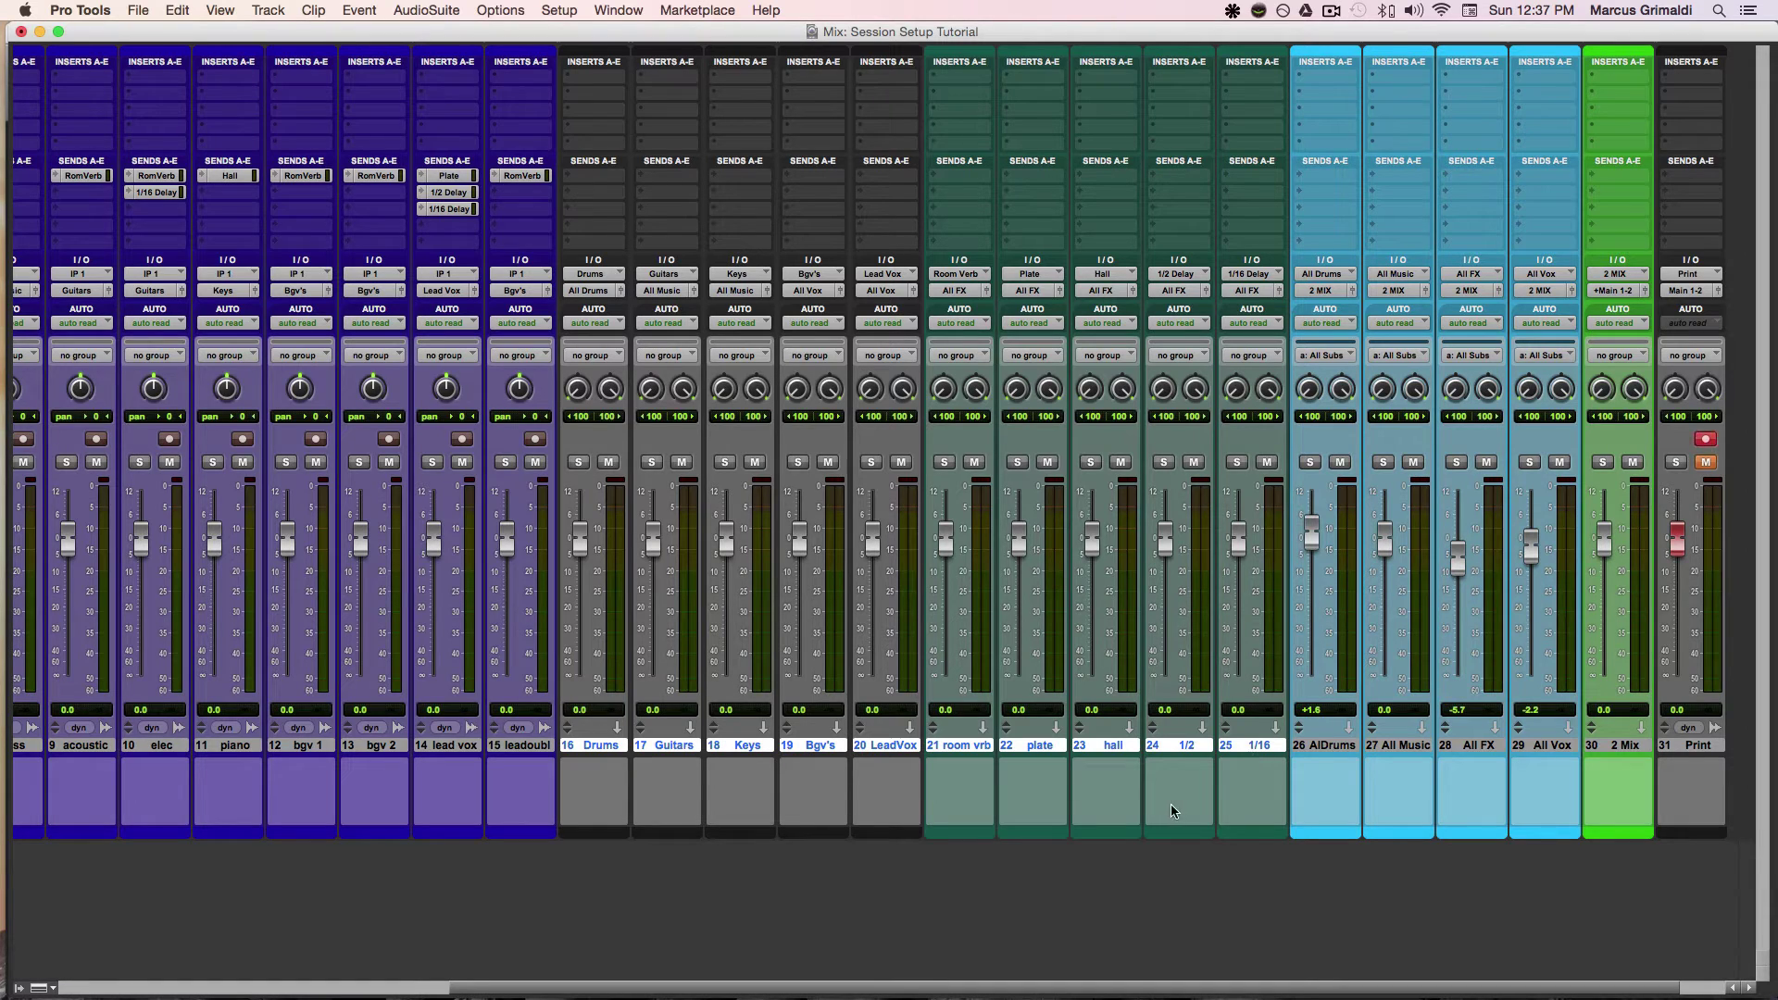
left_click(1339, 746)
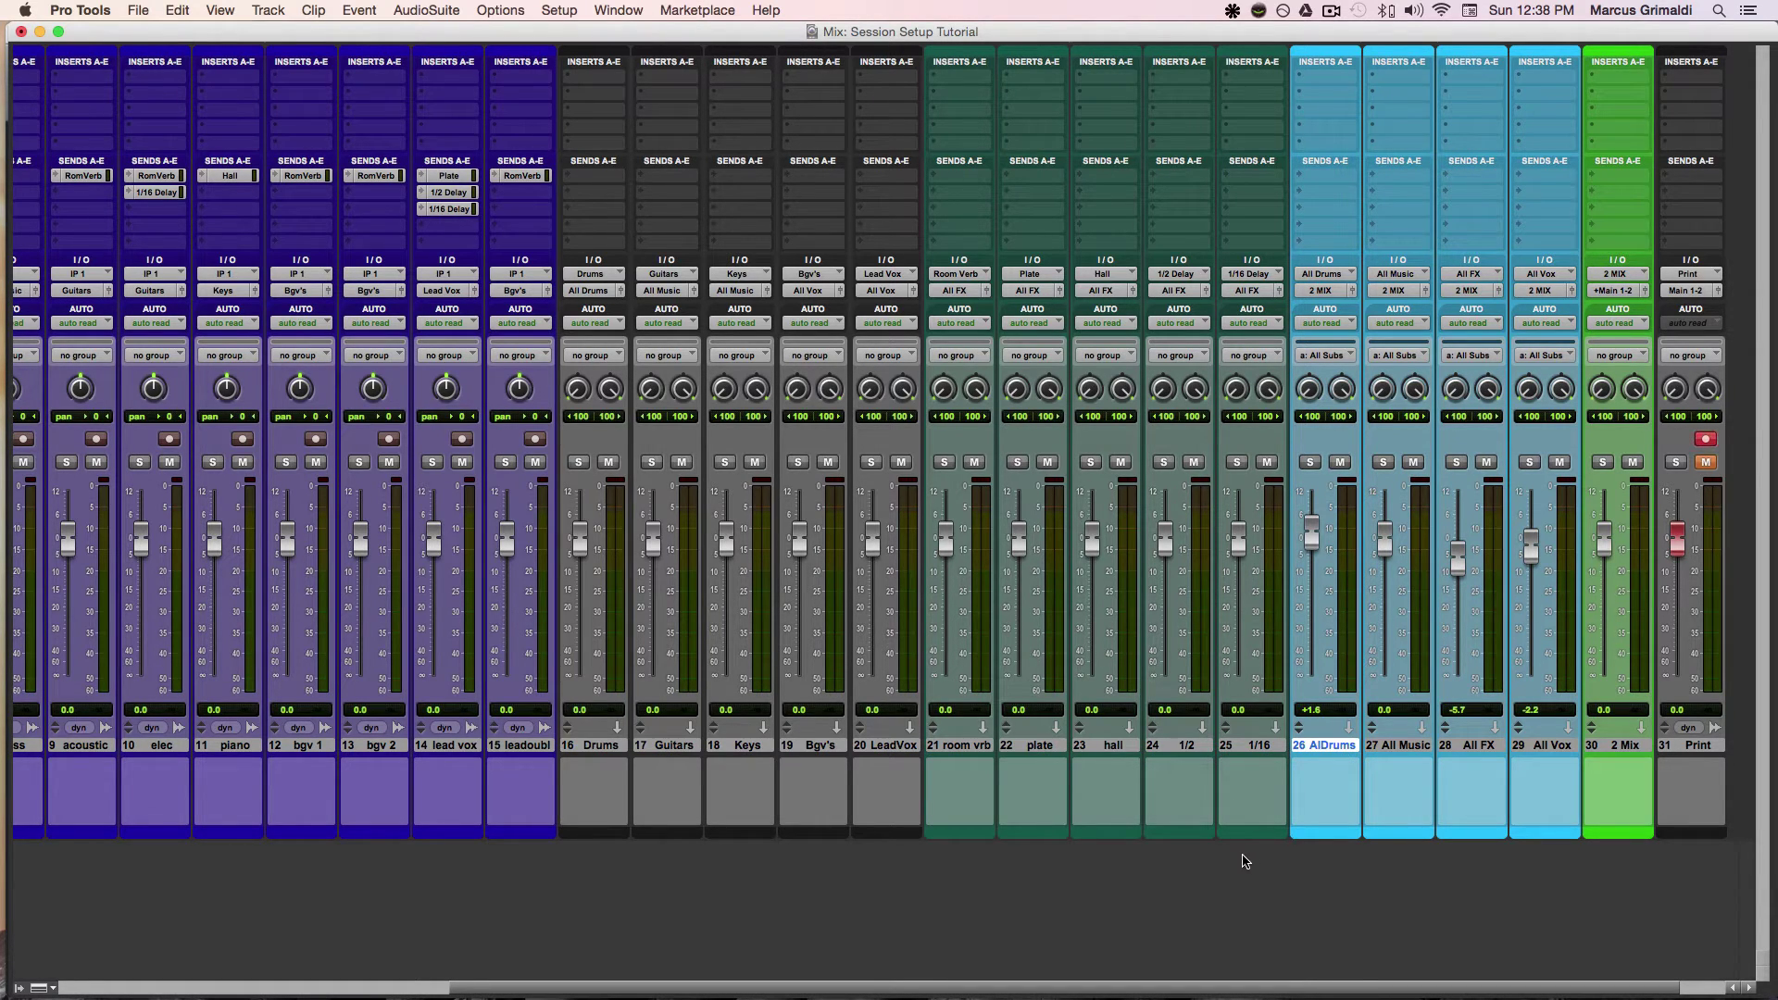
left_click(595, 748)
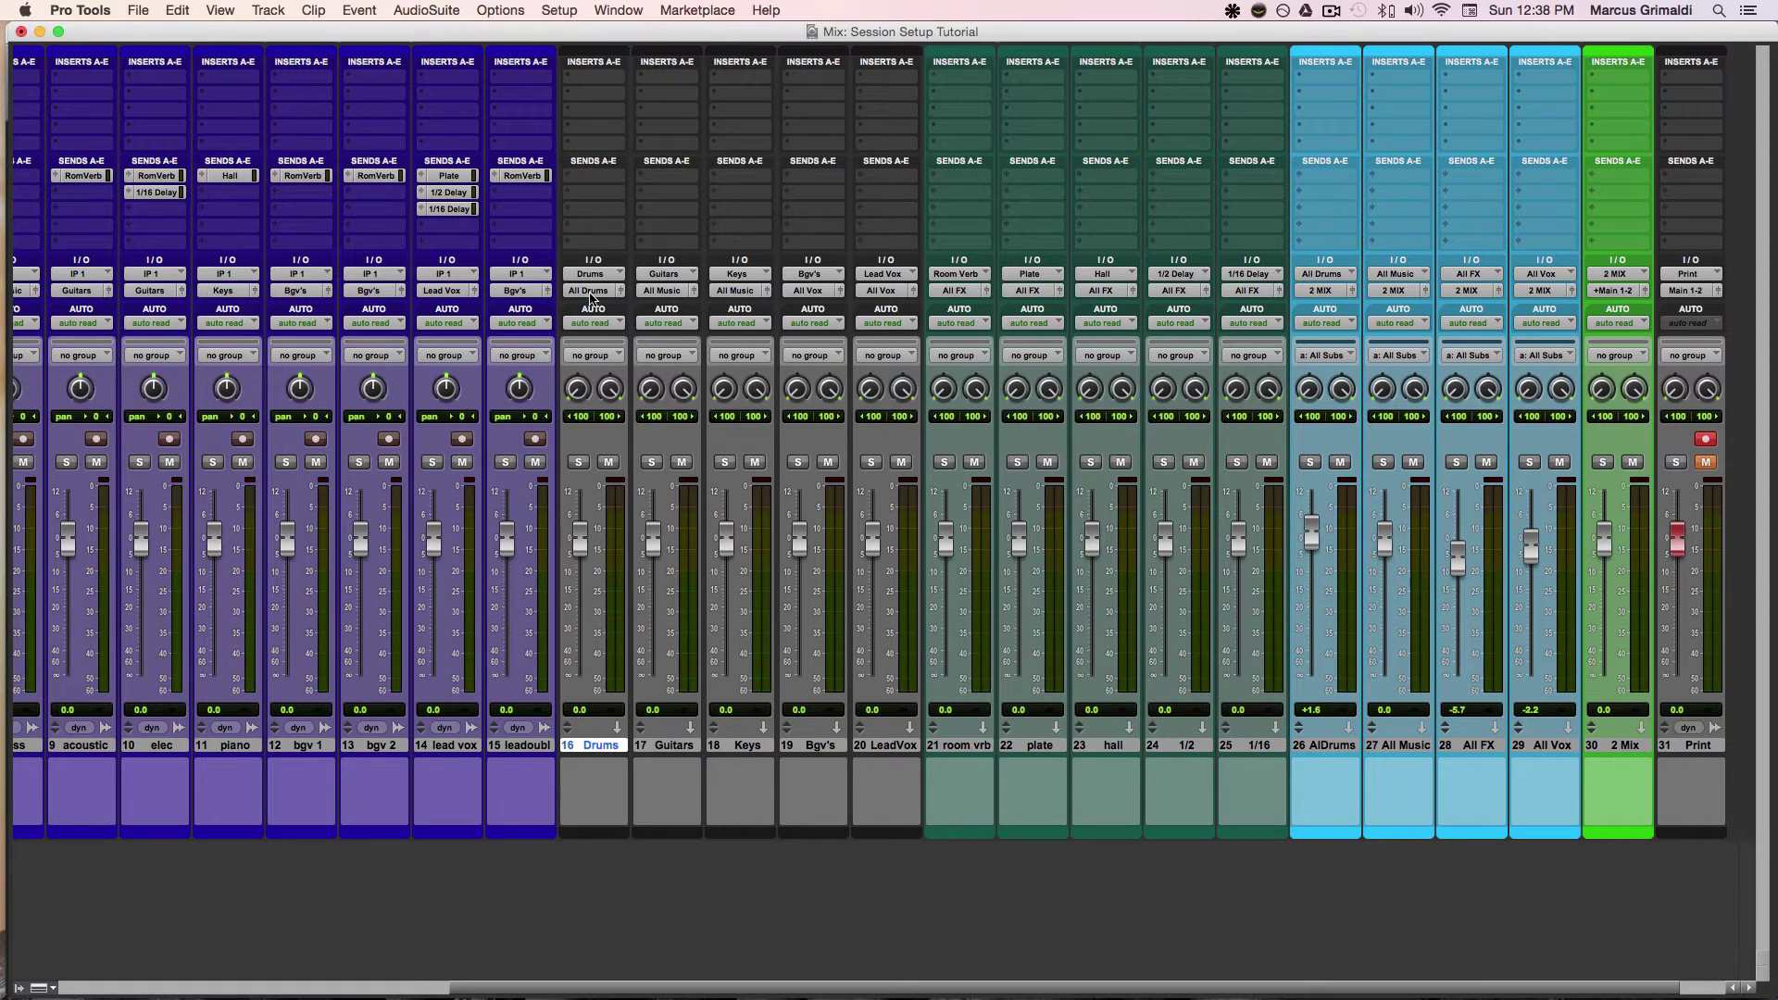
left_click(1329, 748)
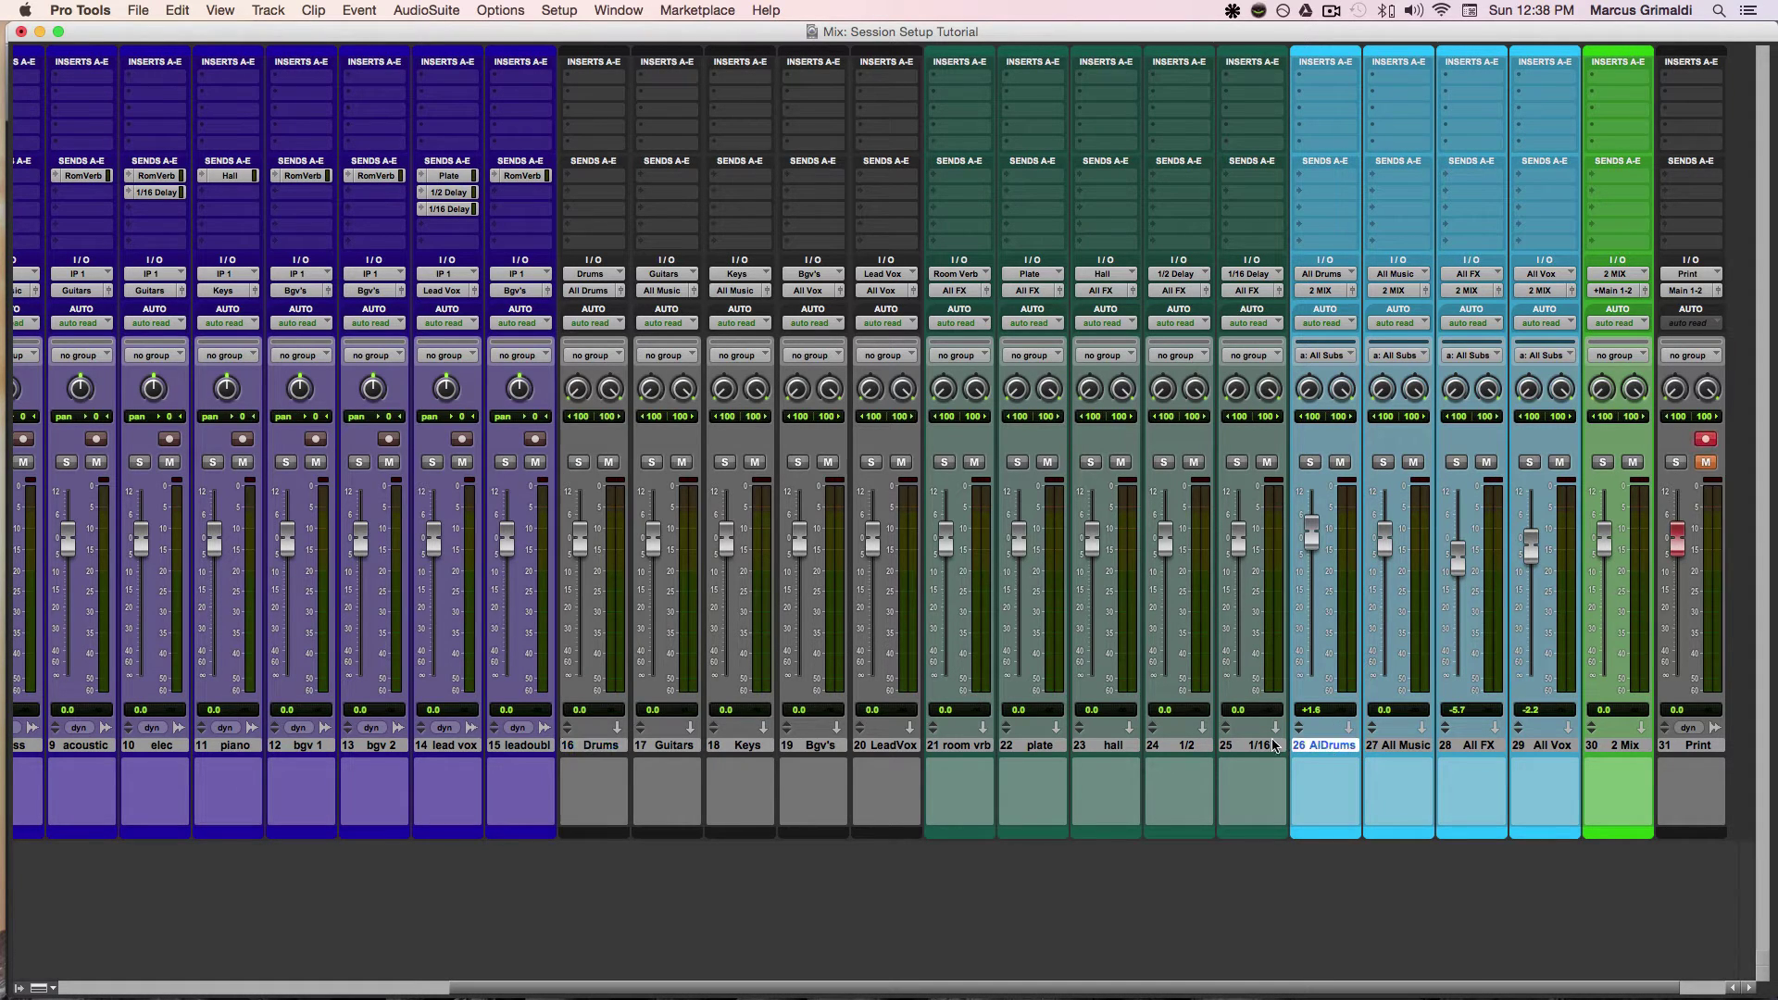
left_click(673, 747)
scroll(723, 750, "left", 10)
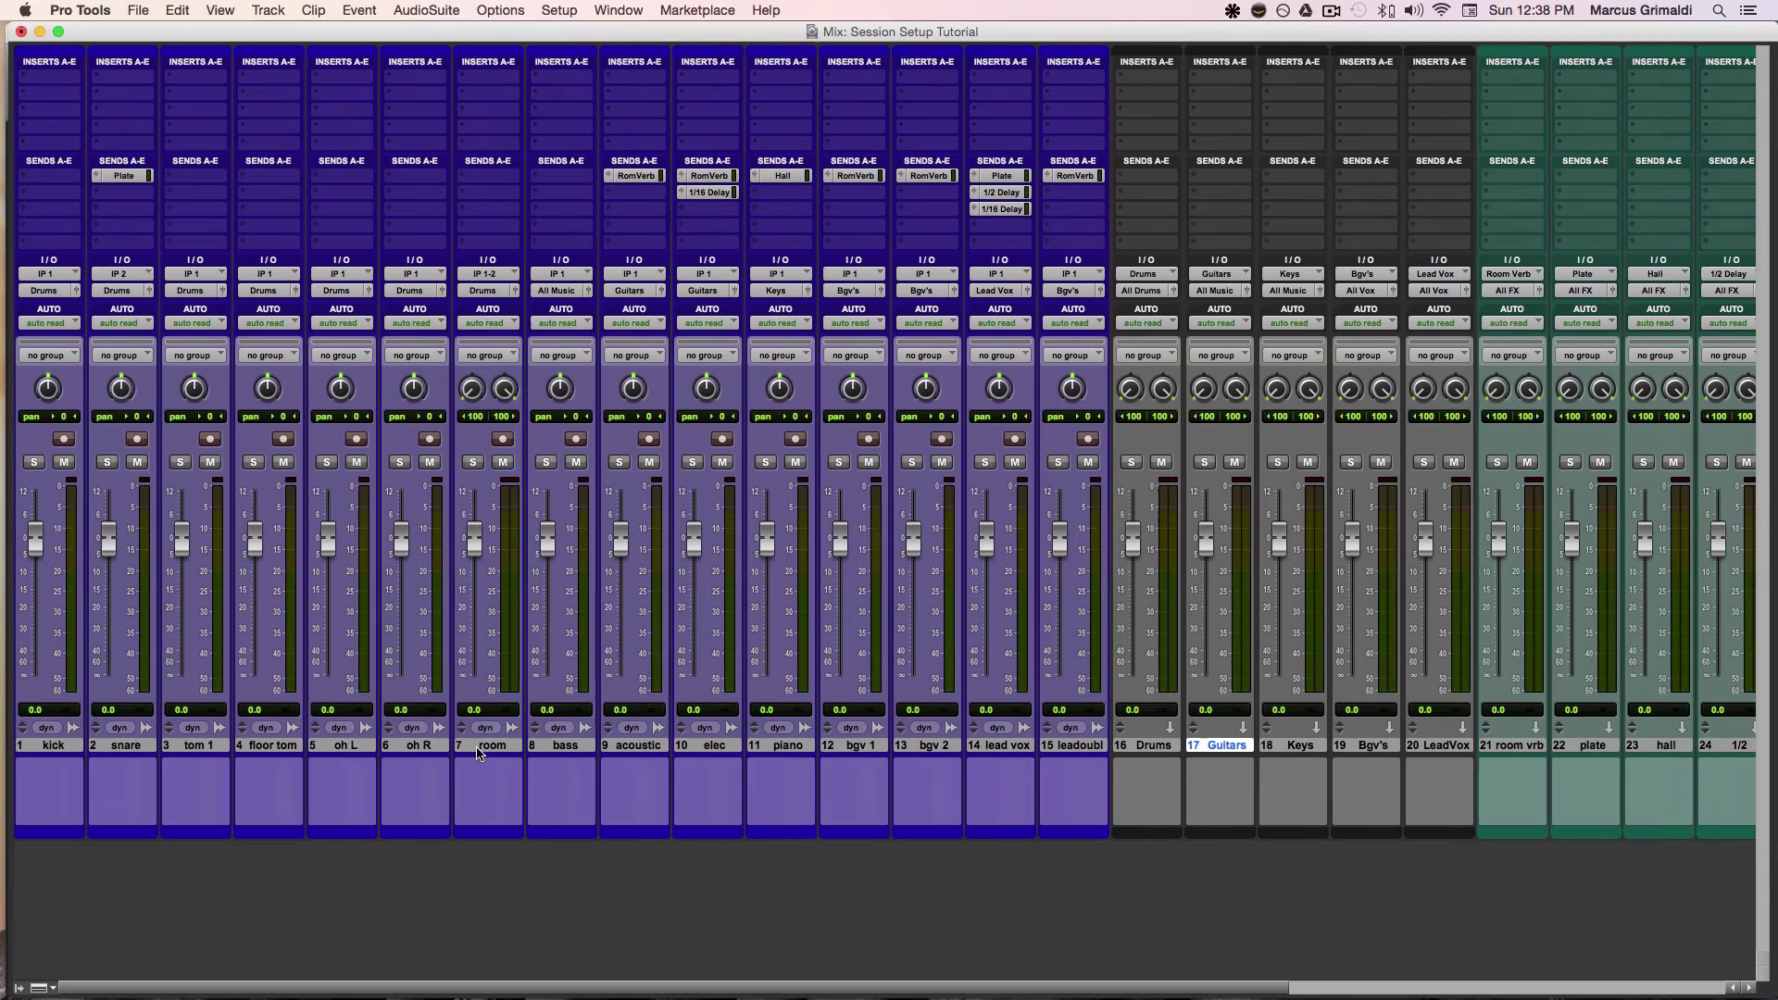
left_click(566, 746, "super")
scroll(570, 753, "right", 10)
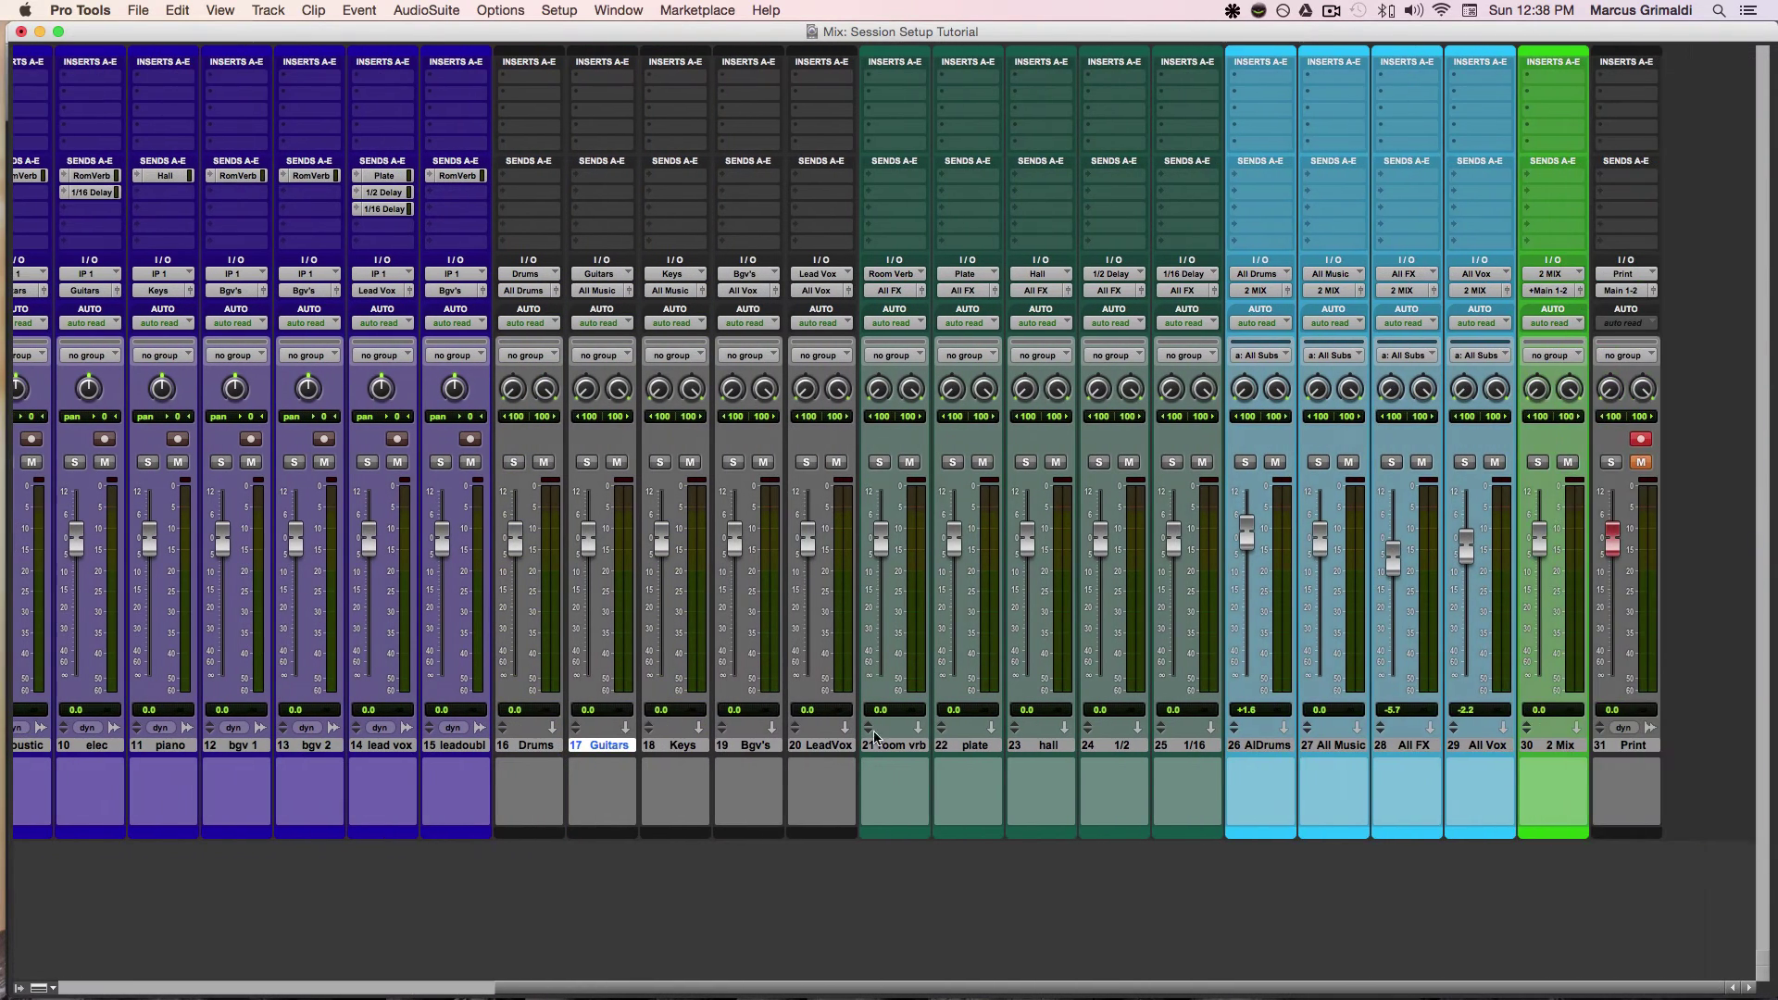
left_click(1347, 746)
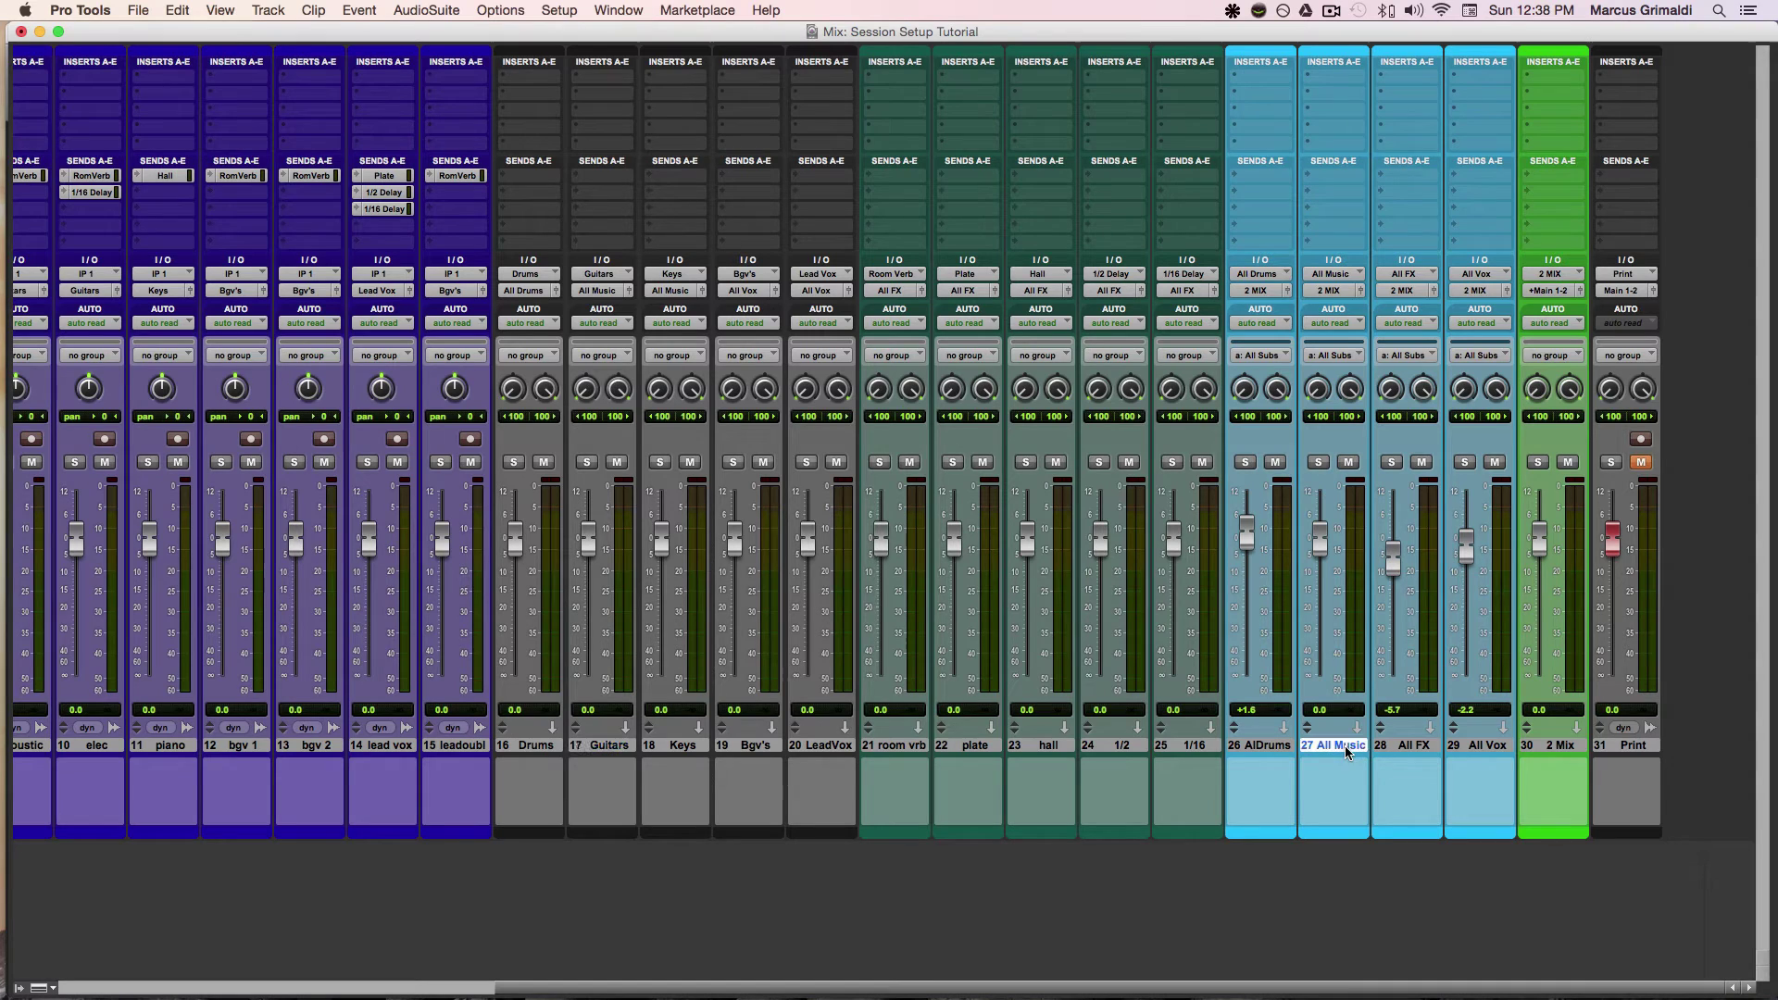
left_click(144, 747)
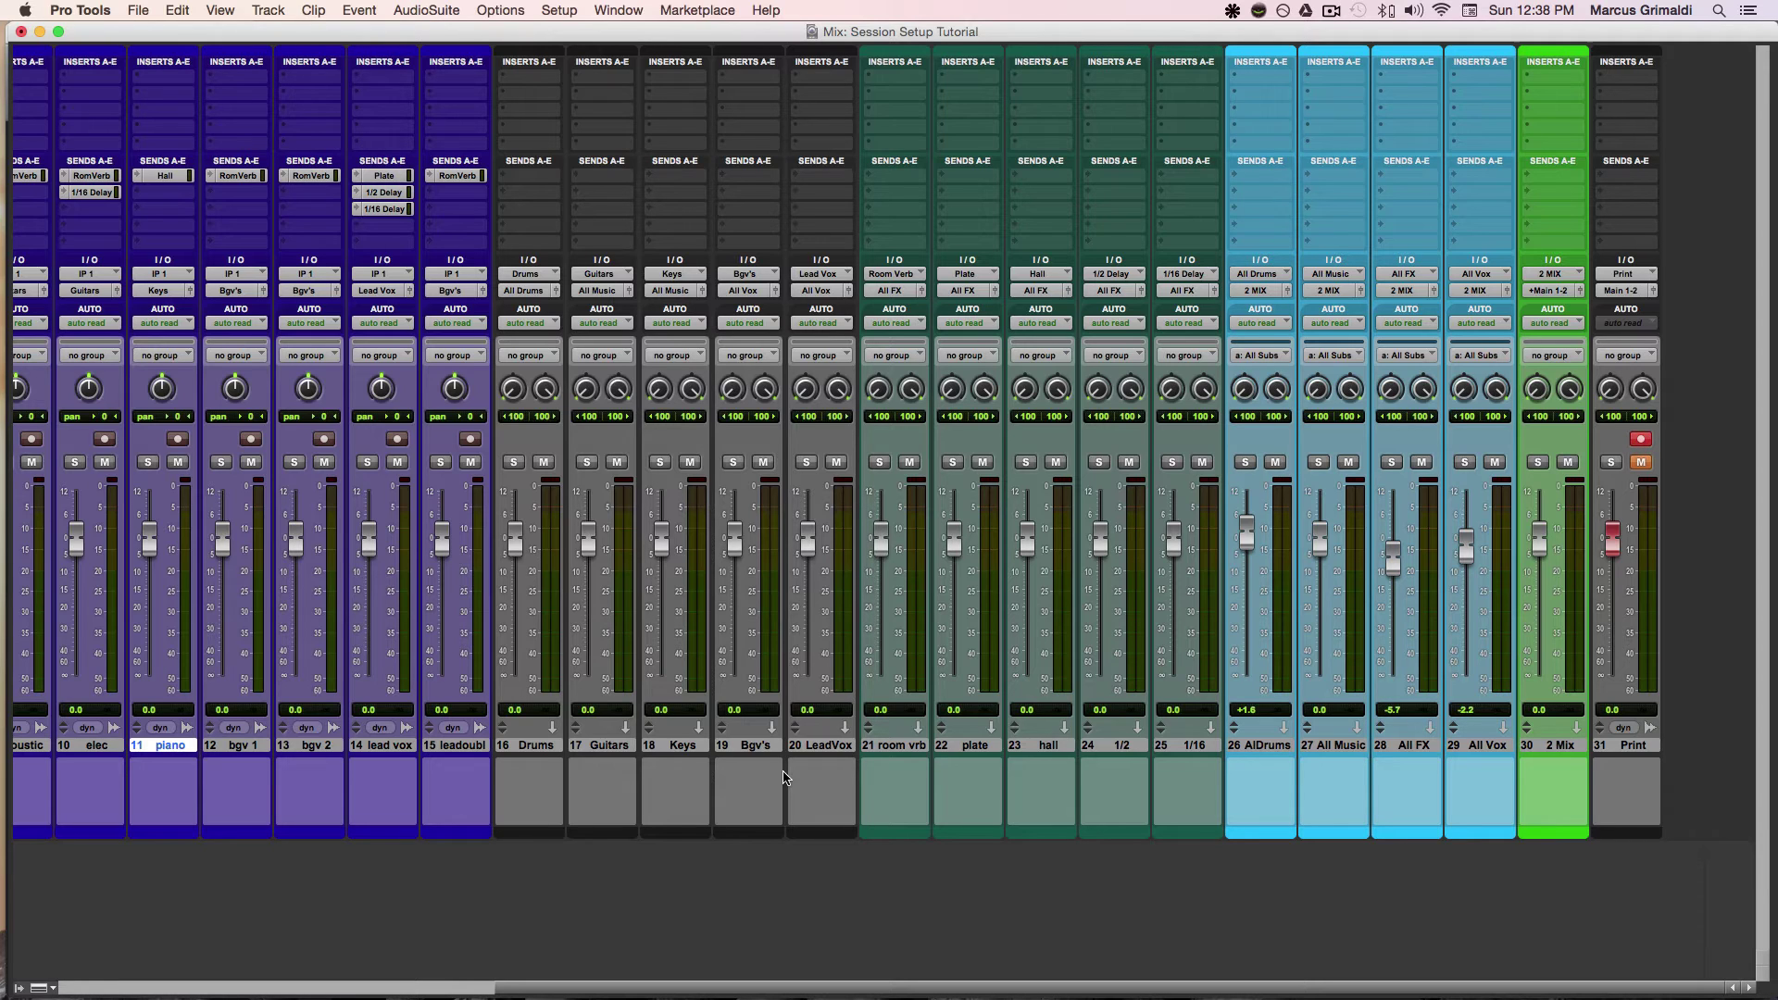
left_click(1334, 746)
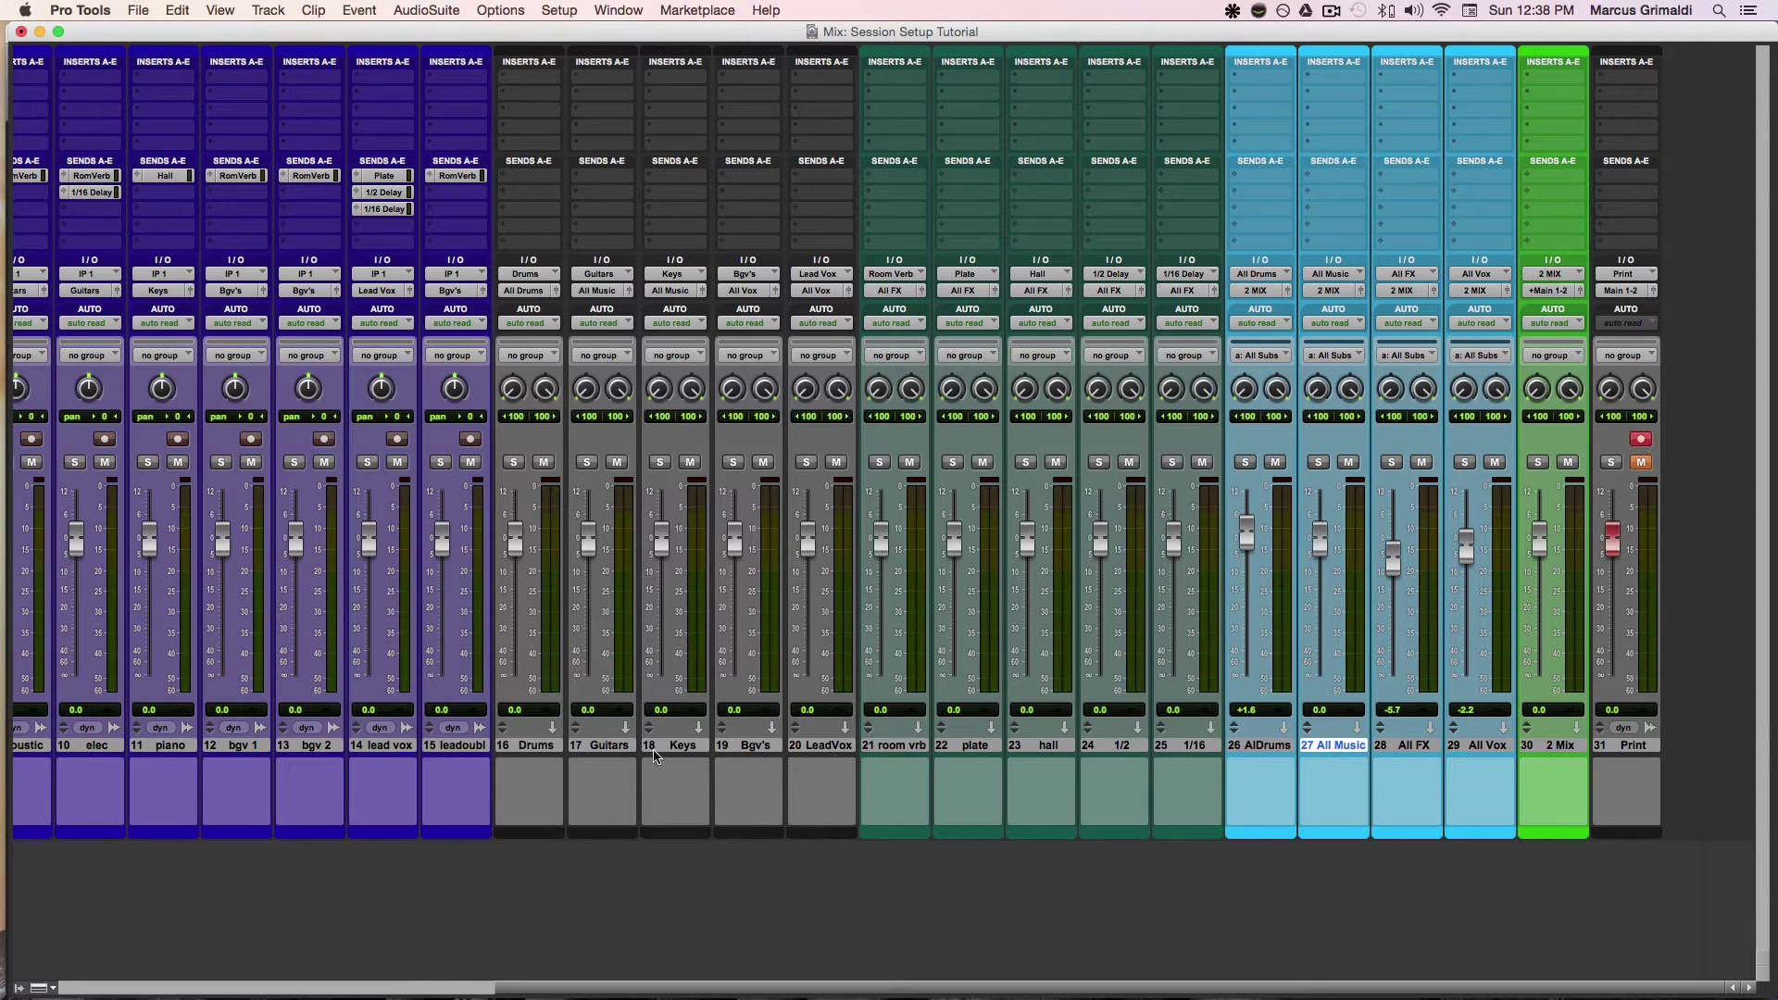
left_click(911, 747)
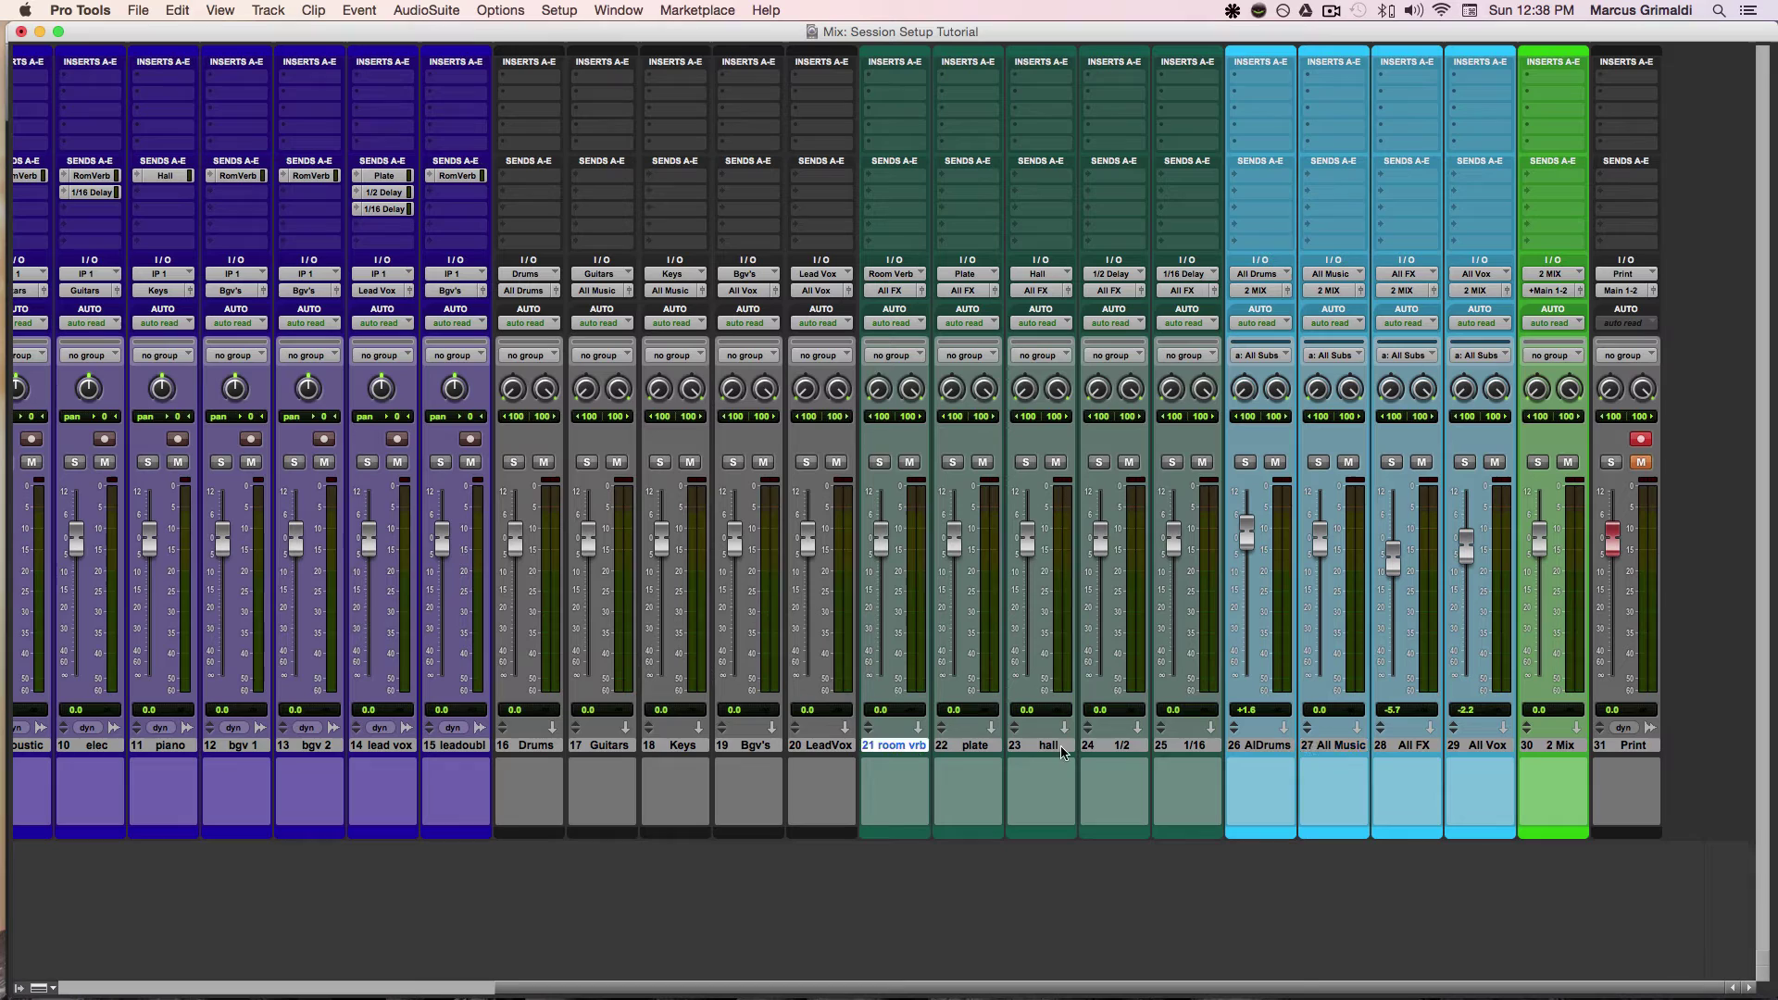
left_click(1173, 748, "shift")
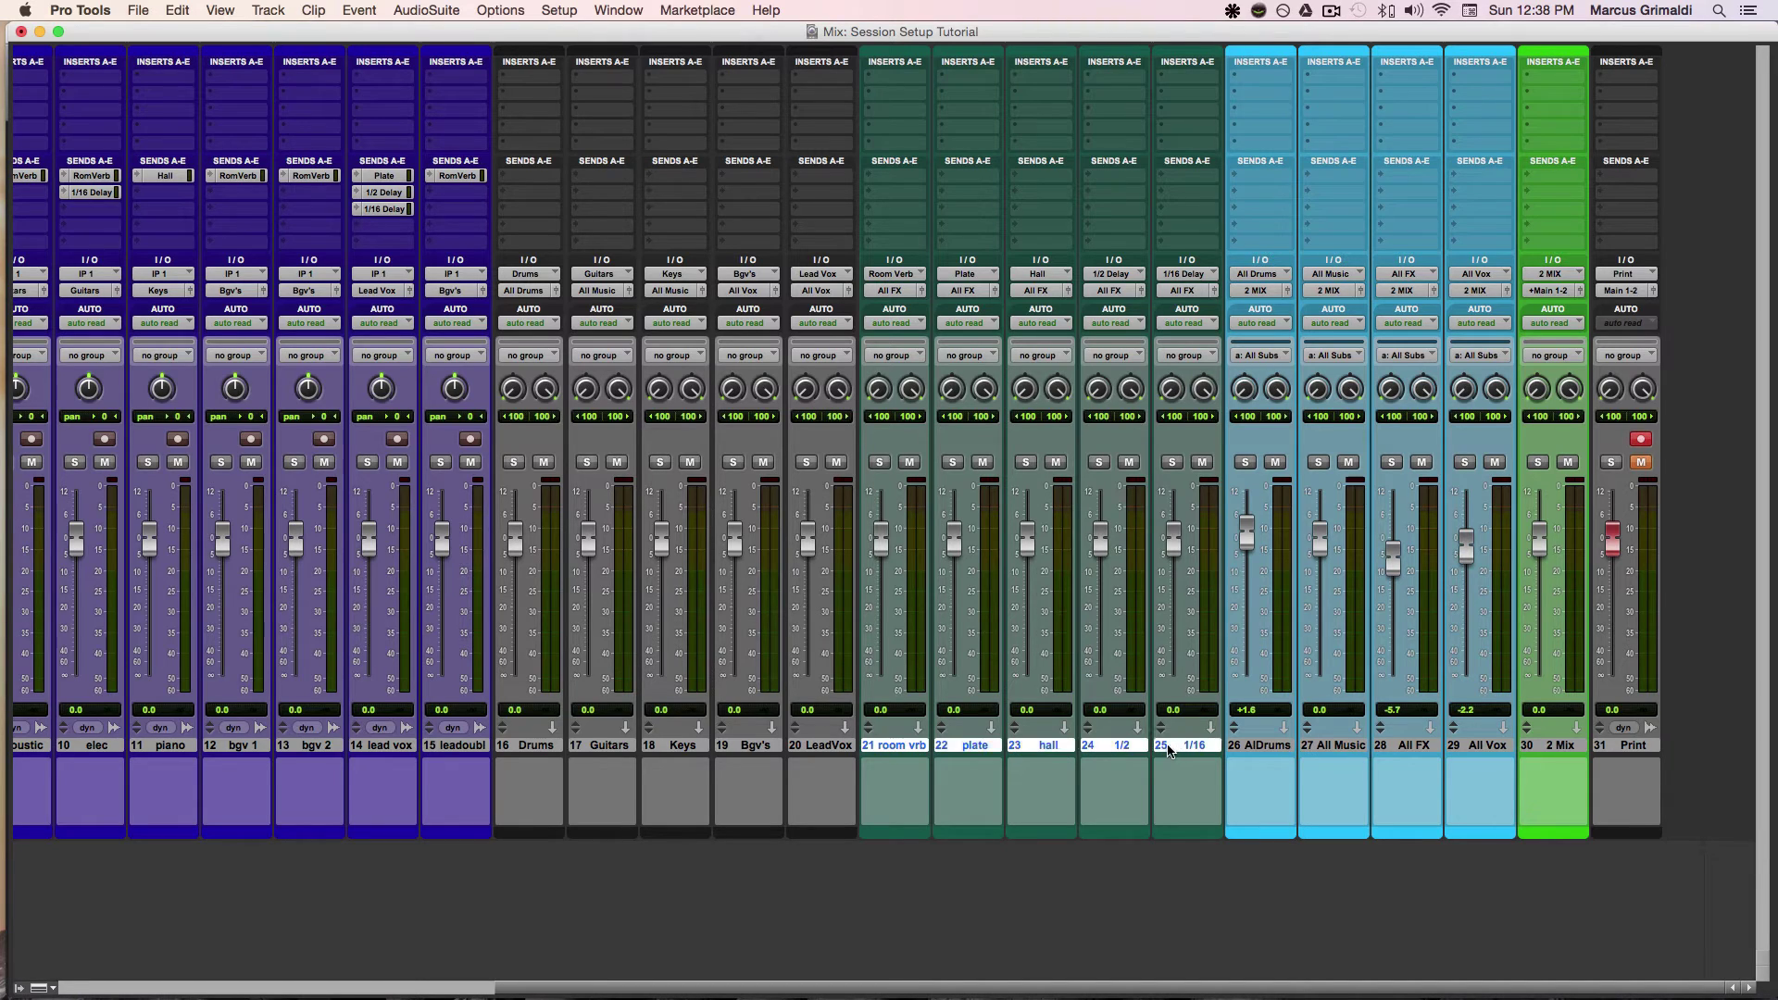
left_click(1426, 748)
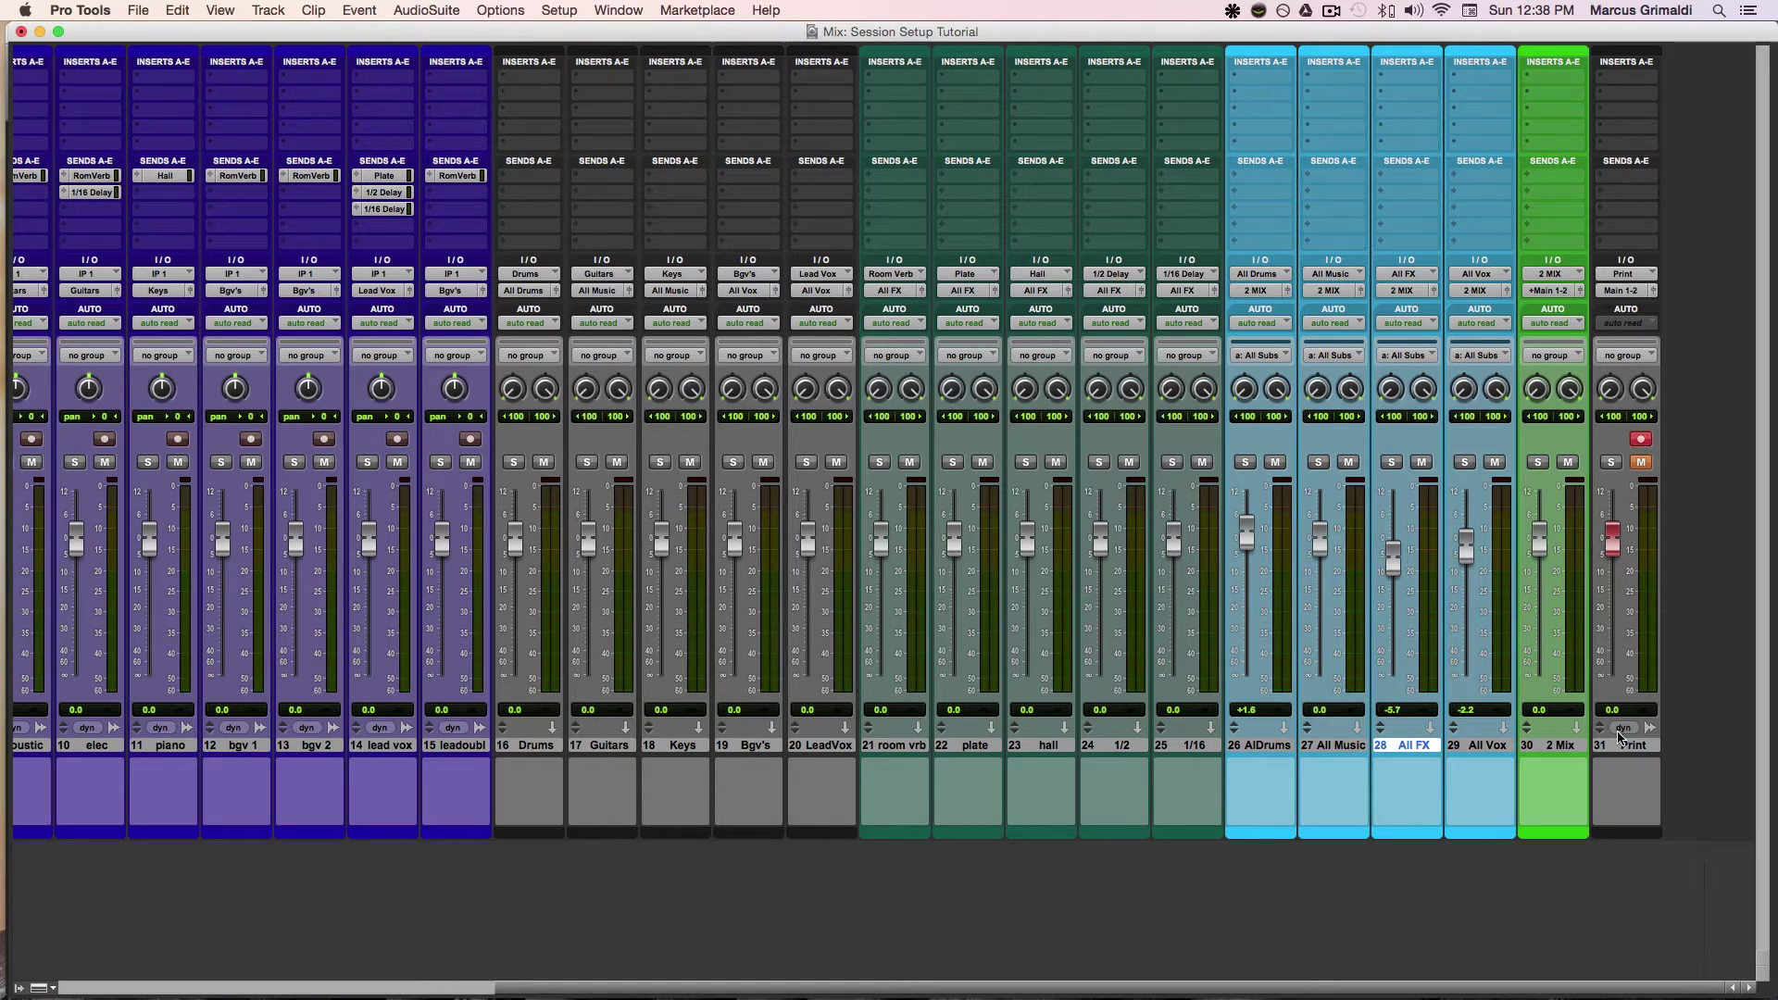
left_click(1488, 748)
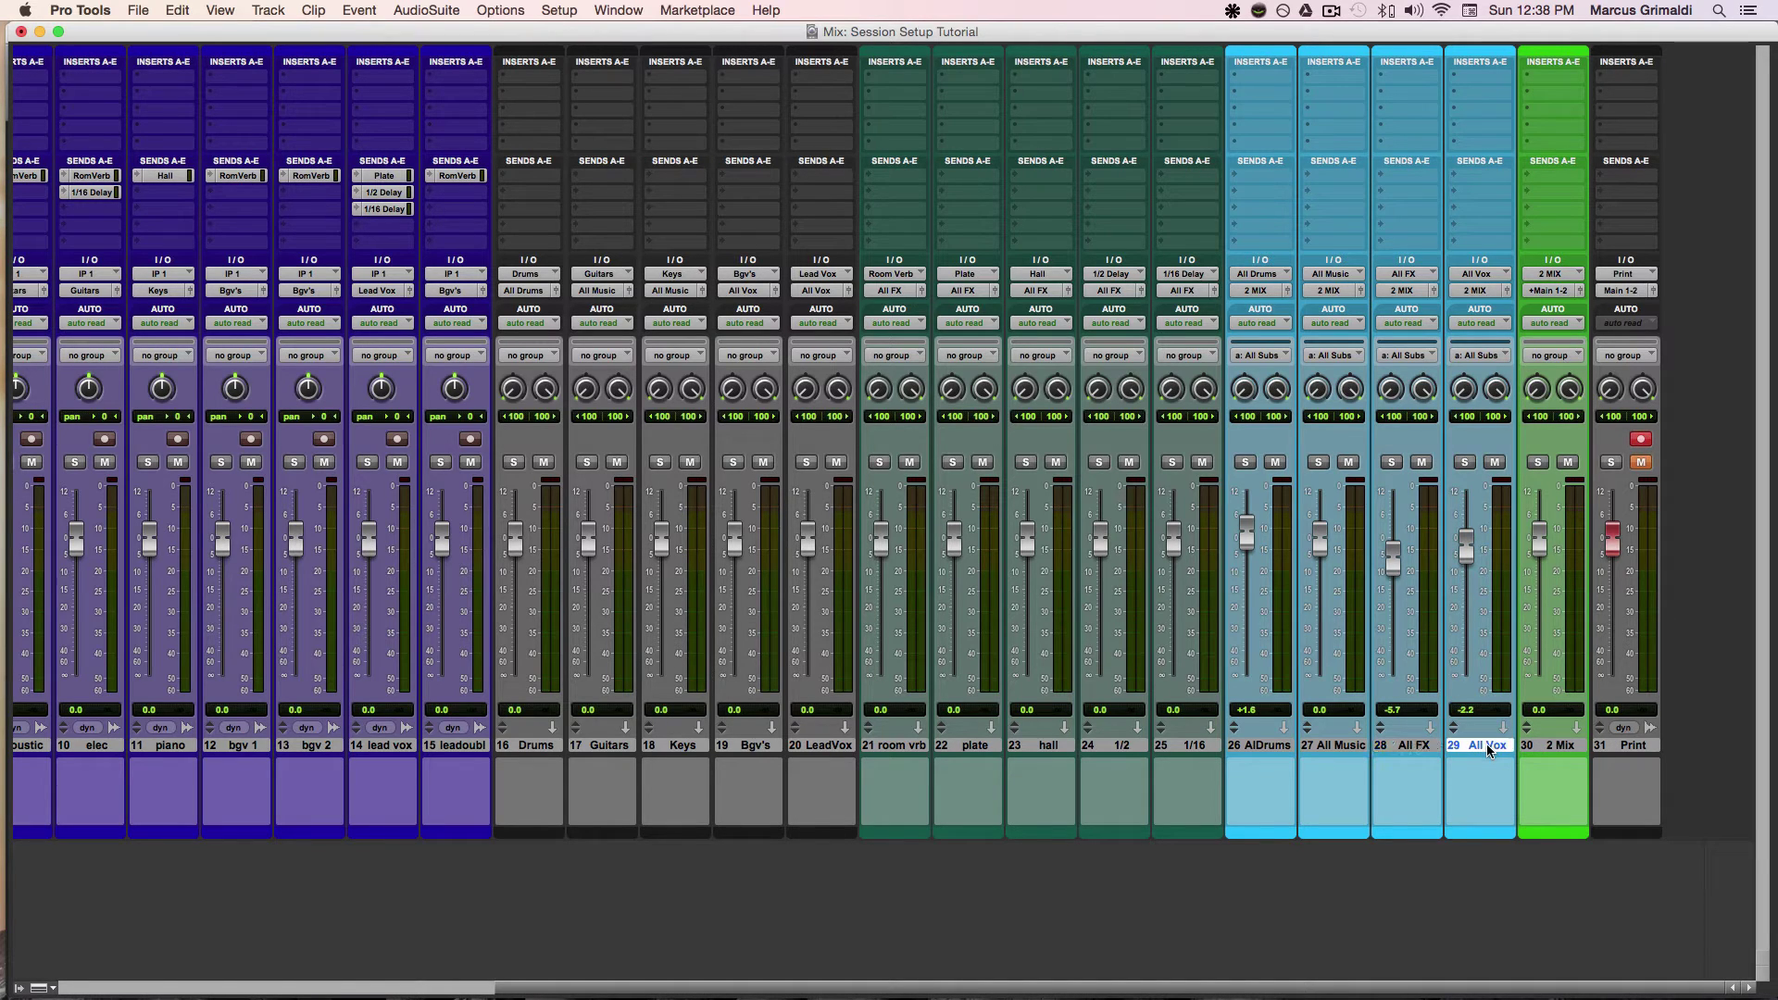
- Select subgroup tracks 26–29 and reset their faders to 0.0 dB
left_click(1287, 748)
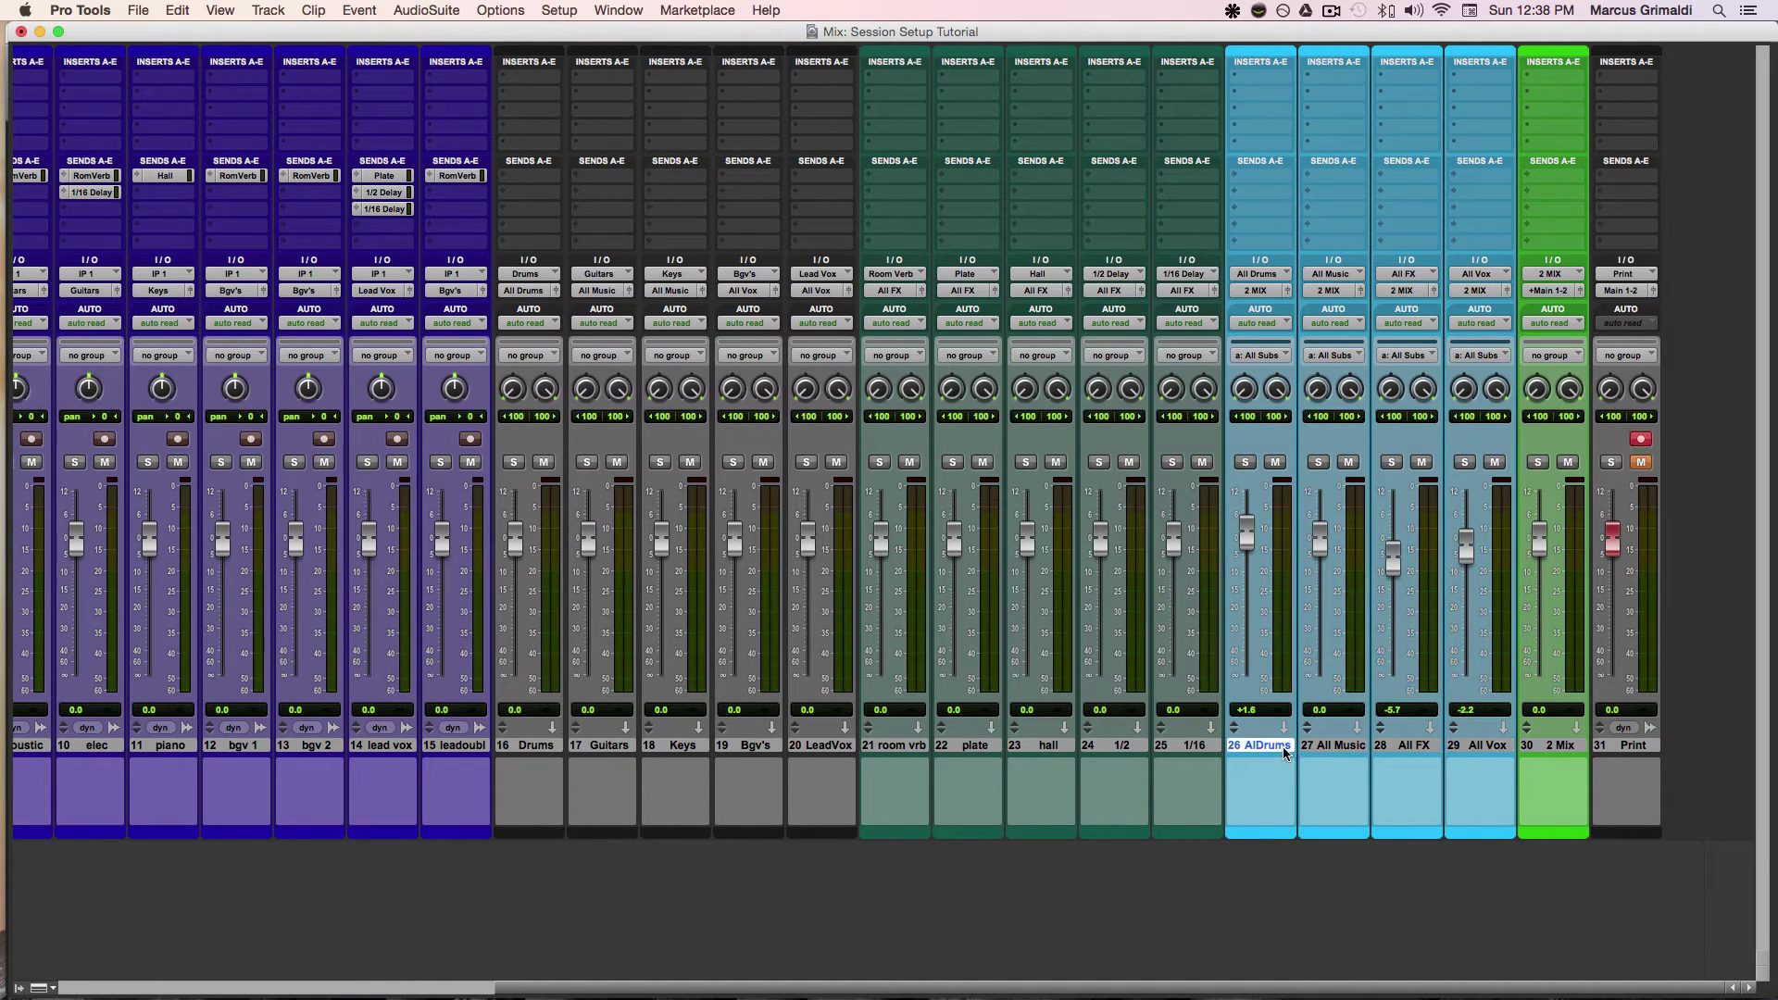
left_click(1460, 750, "shift")
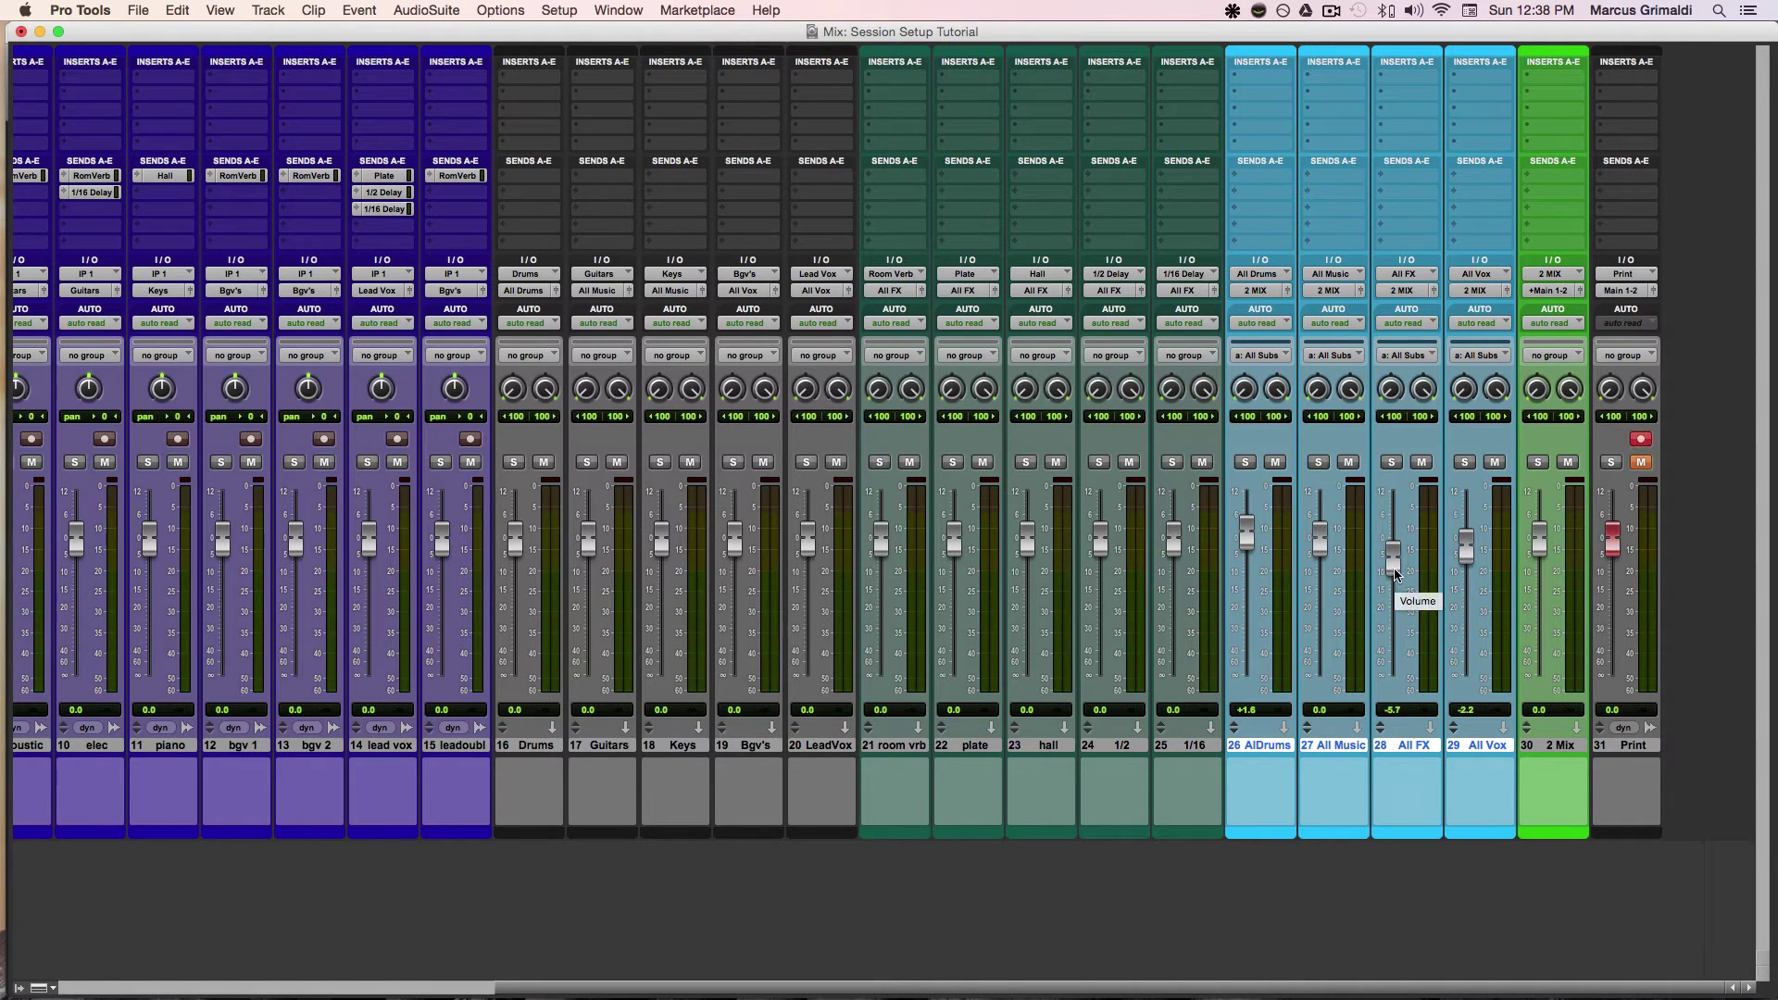
left_click(1395, 573, "alt")
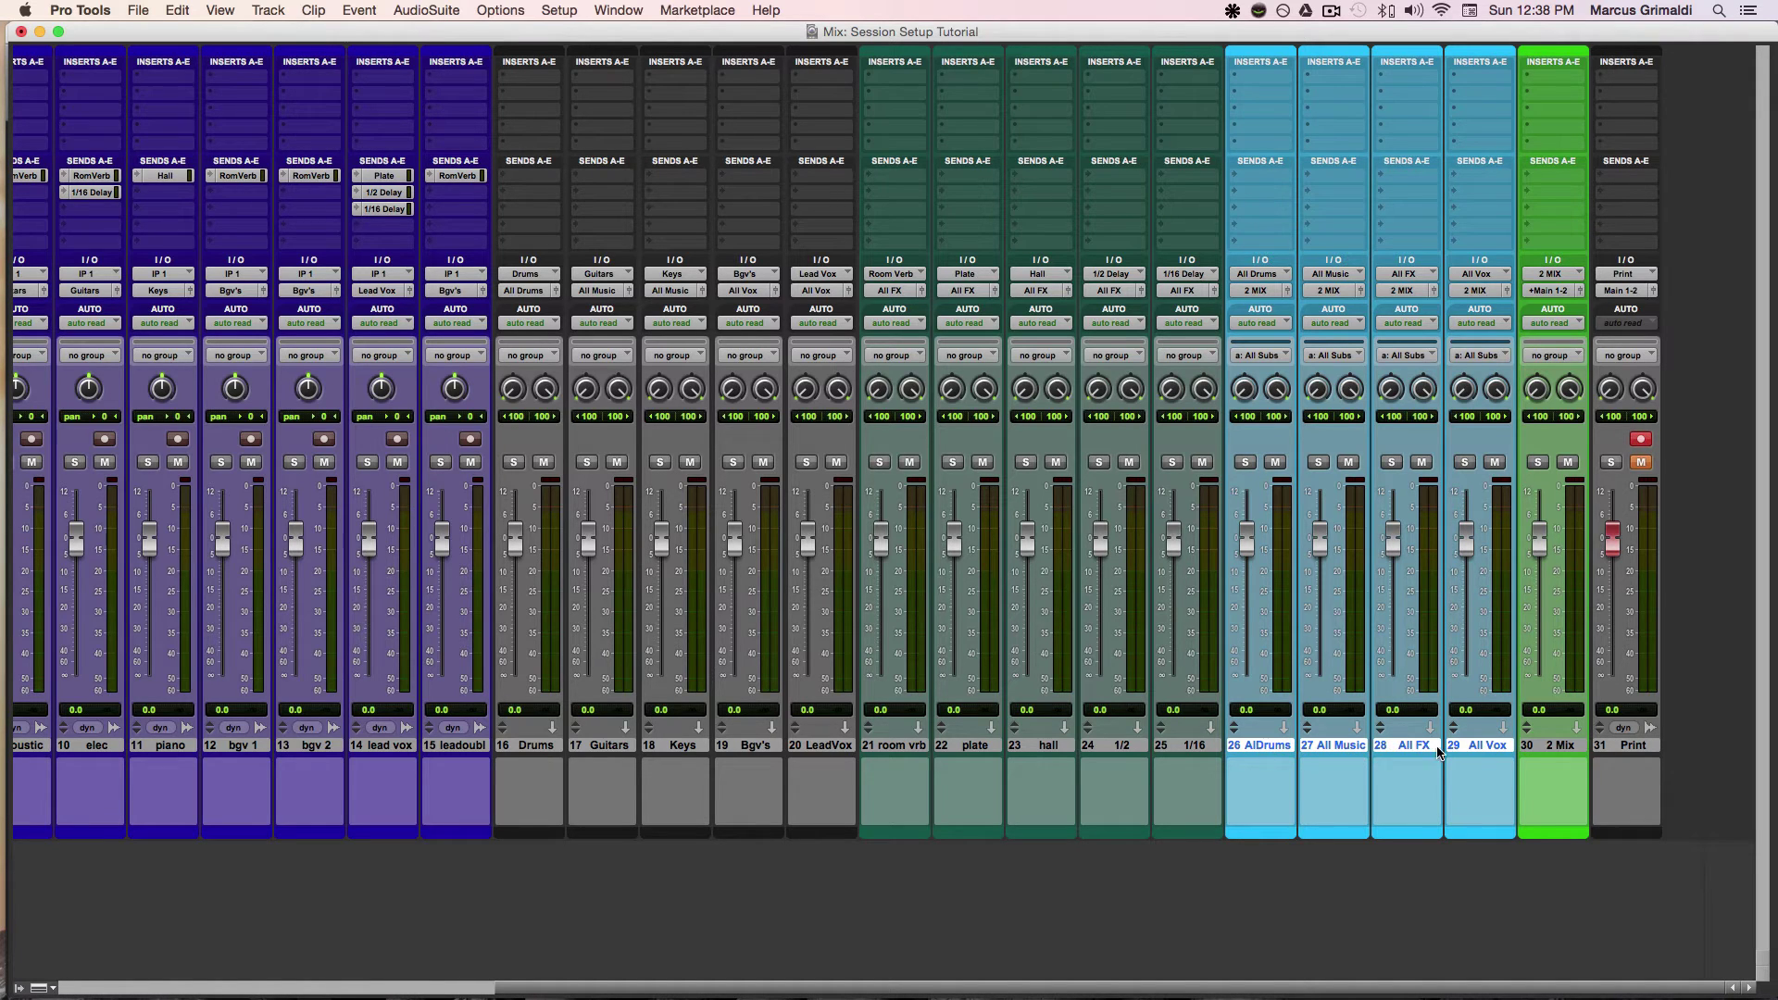
- Trim the All FX and All Music faders, then lower all four subgroups together to -4.9 dB
left_click(1558, 748)
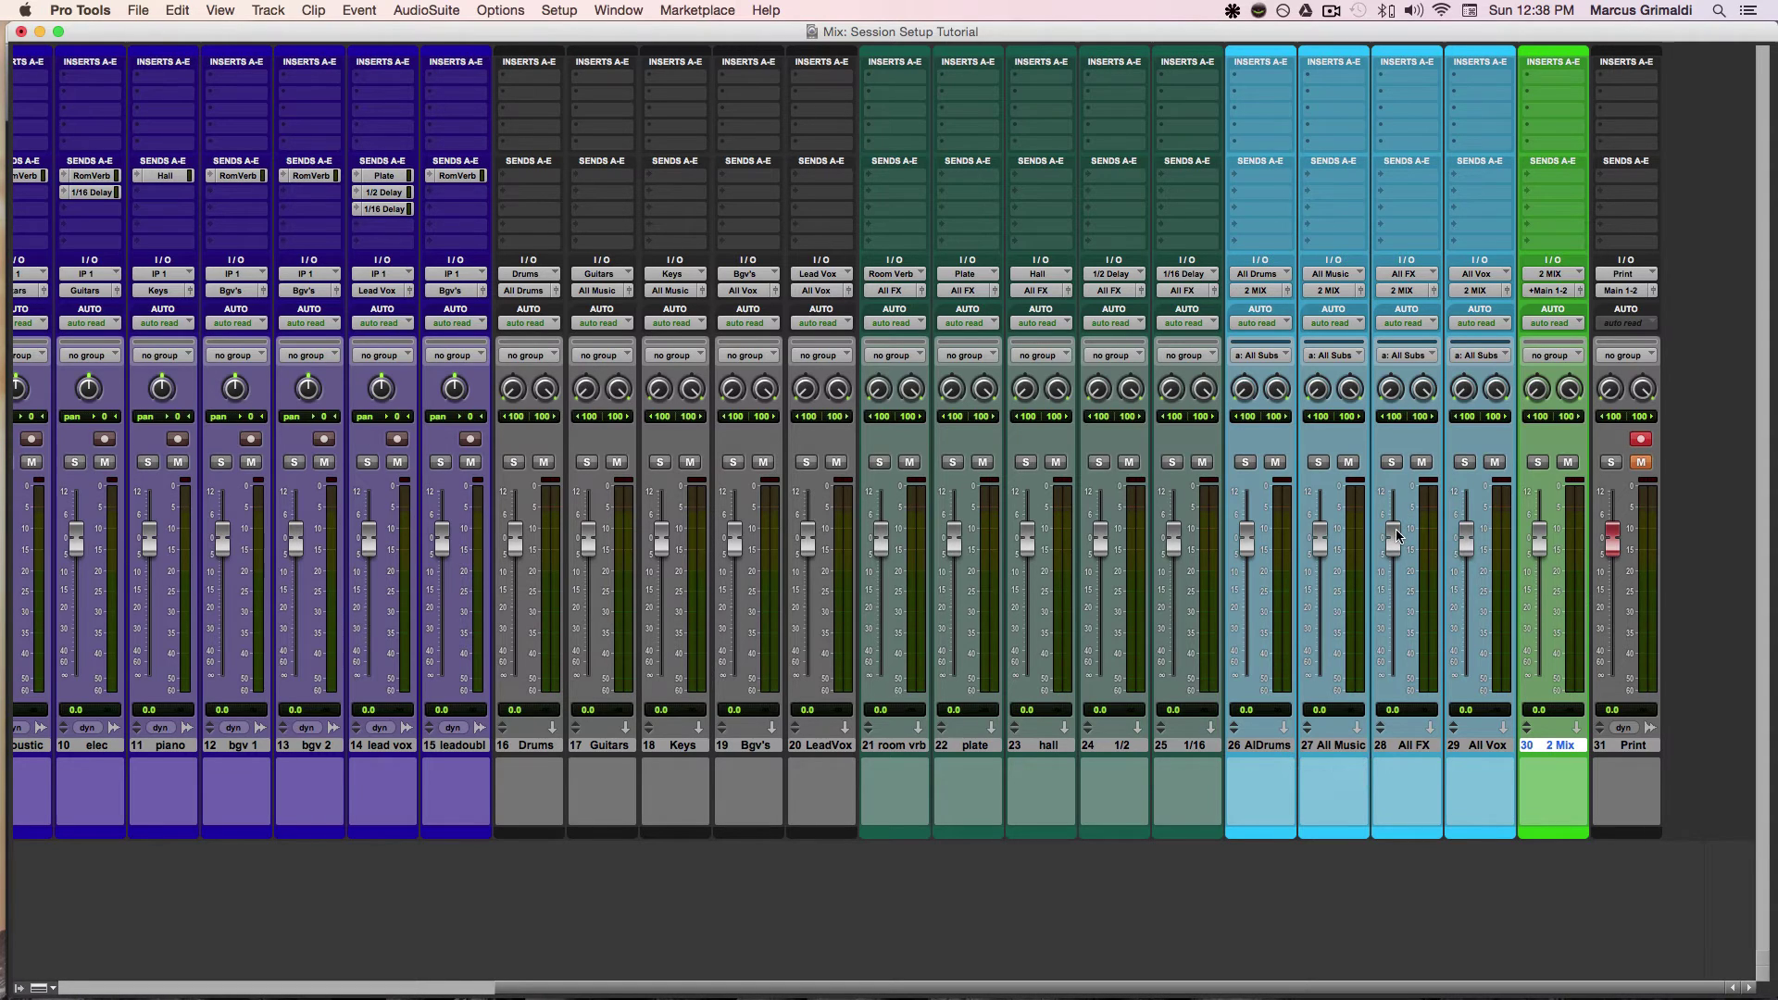
left_click_drag(1397, 537, 1465, 540)
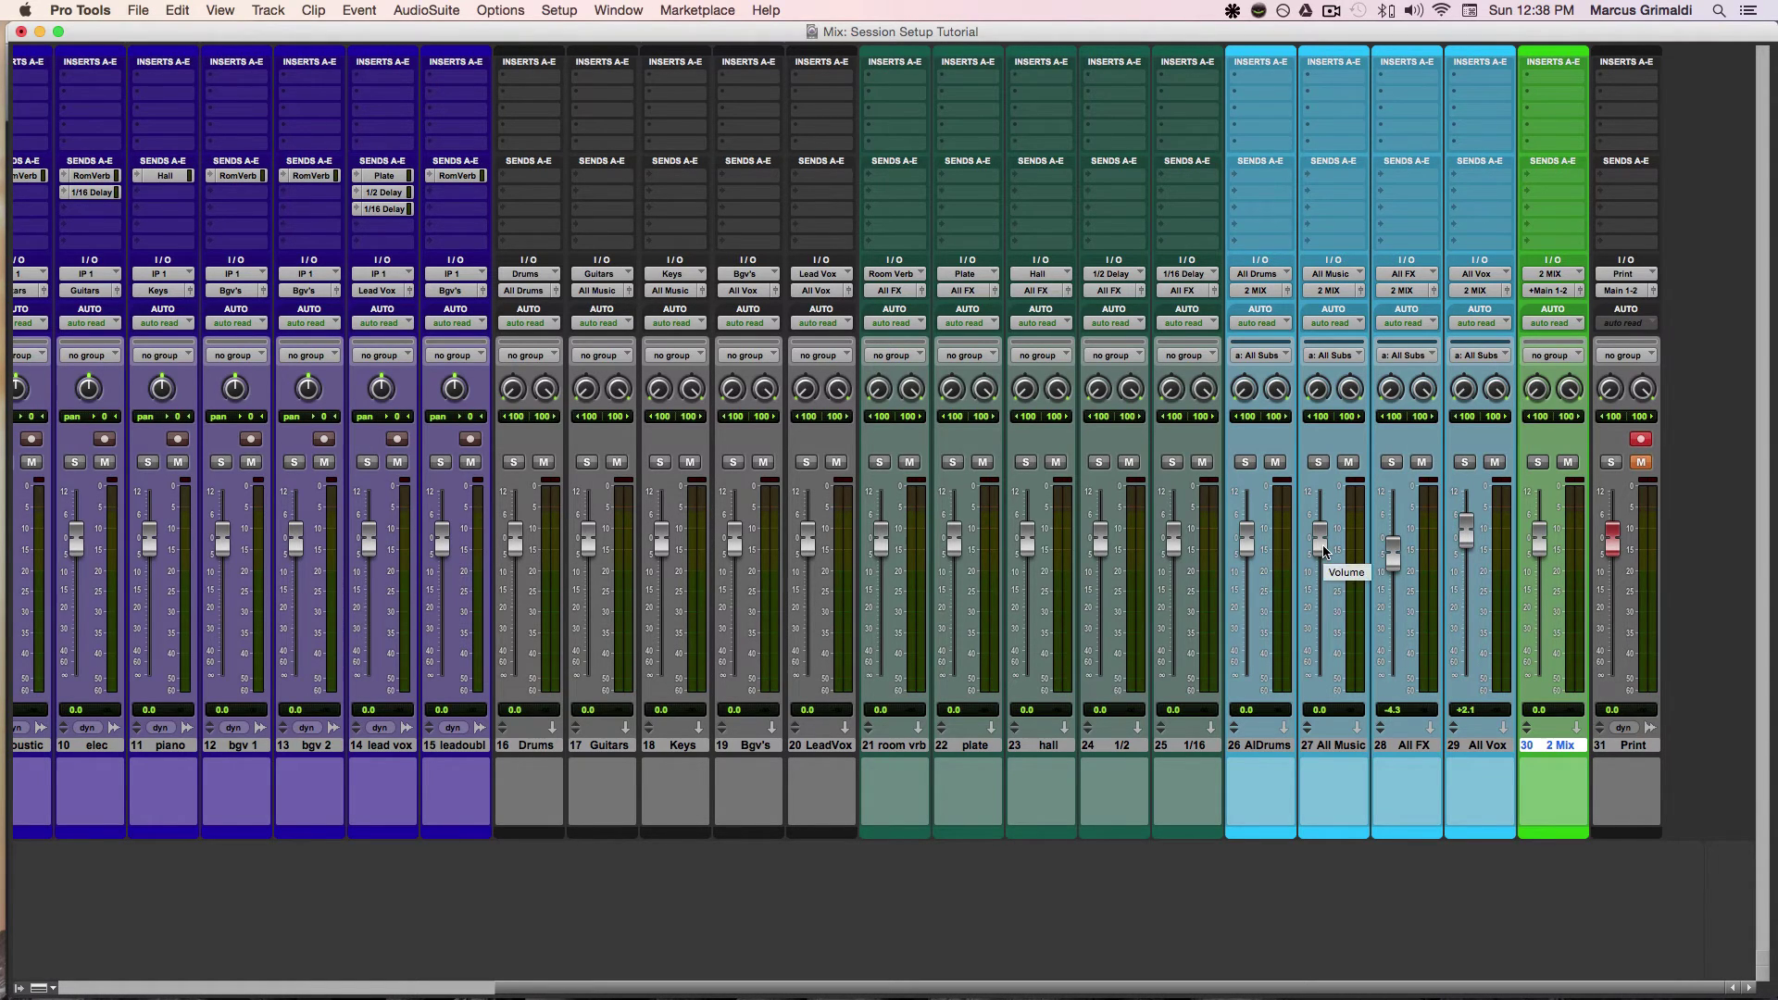
left_click_drag(1323, 551, 1322, 561)
left_click(1285, 744)
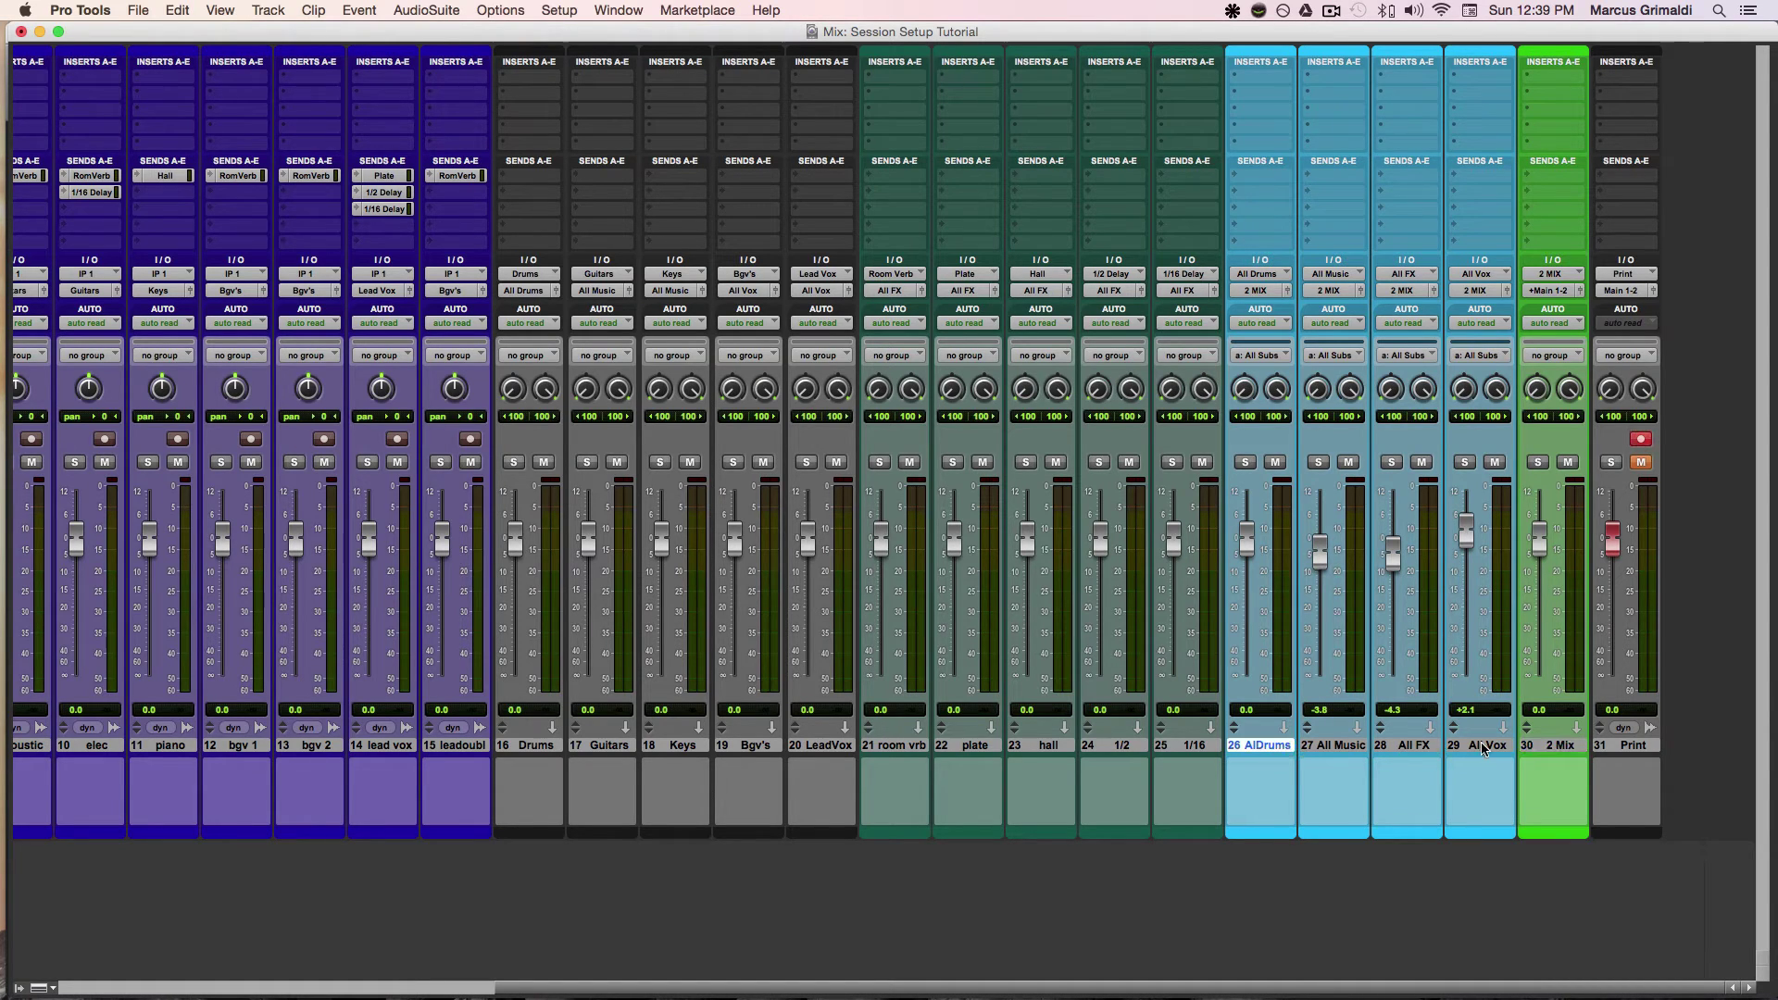
left_click(1483, 745, "shift")
left_click_drag(1393, 554, 1393, 561)
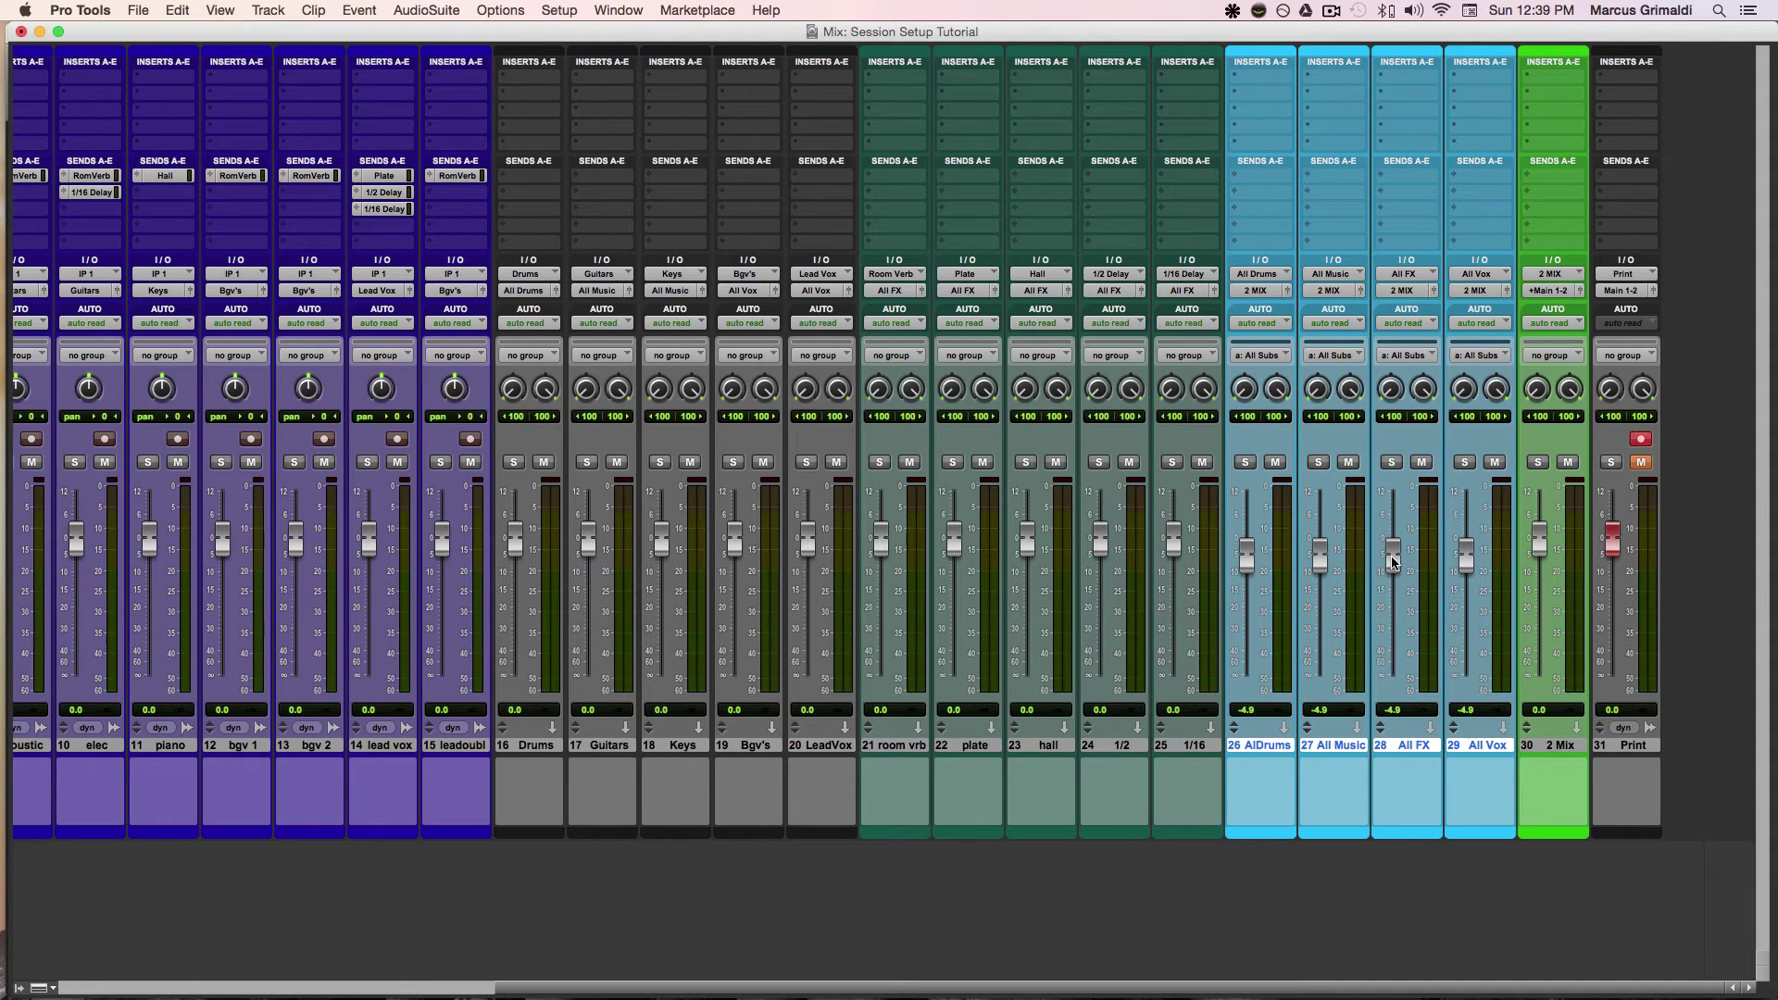
left_click(1554, 746)
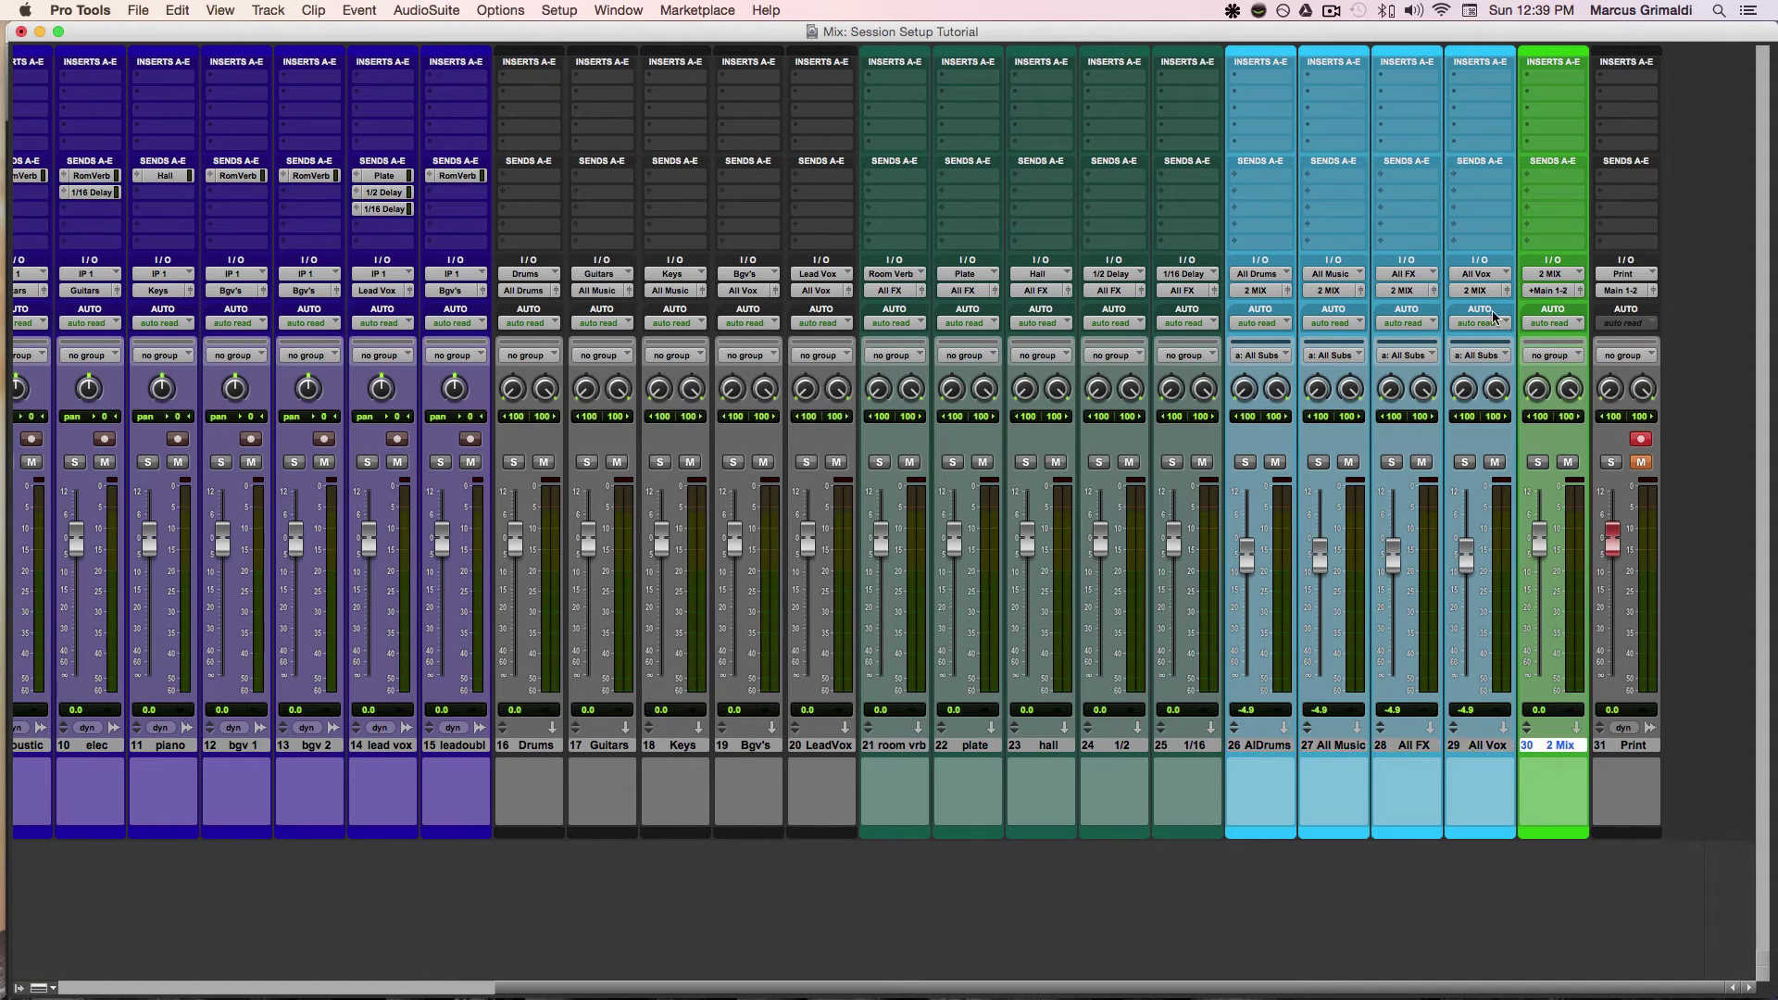
left_click(1632, 745)
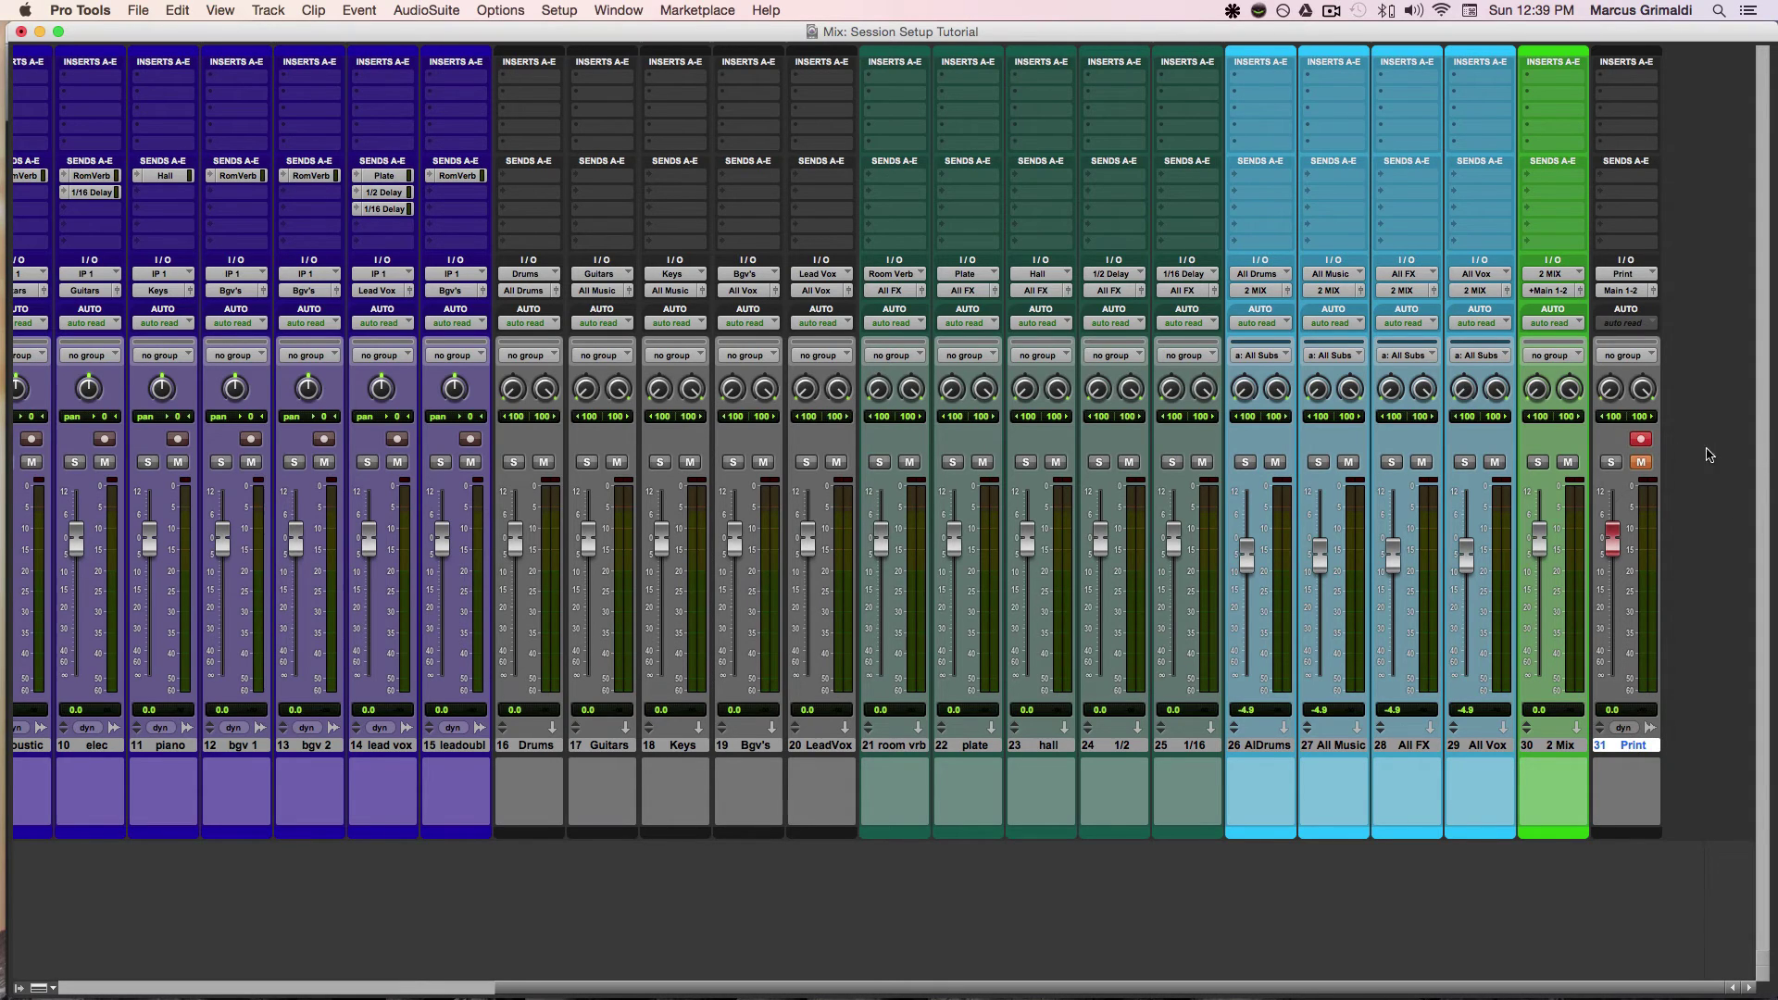
left_click(1641, 441)
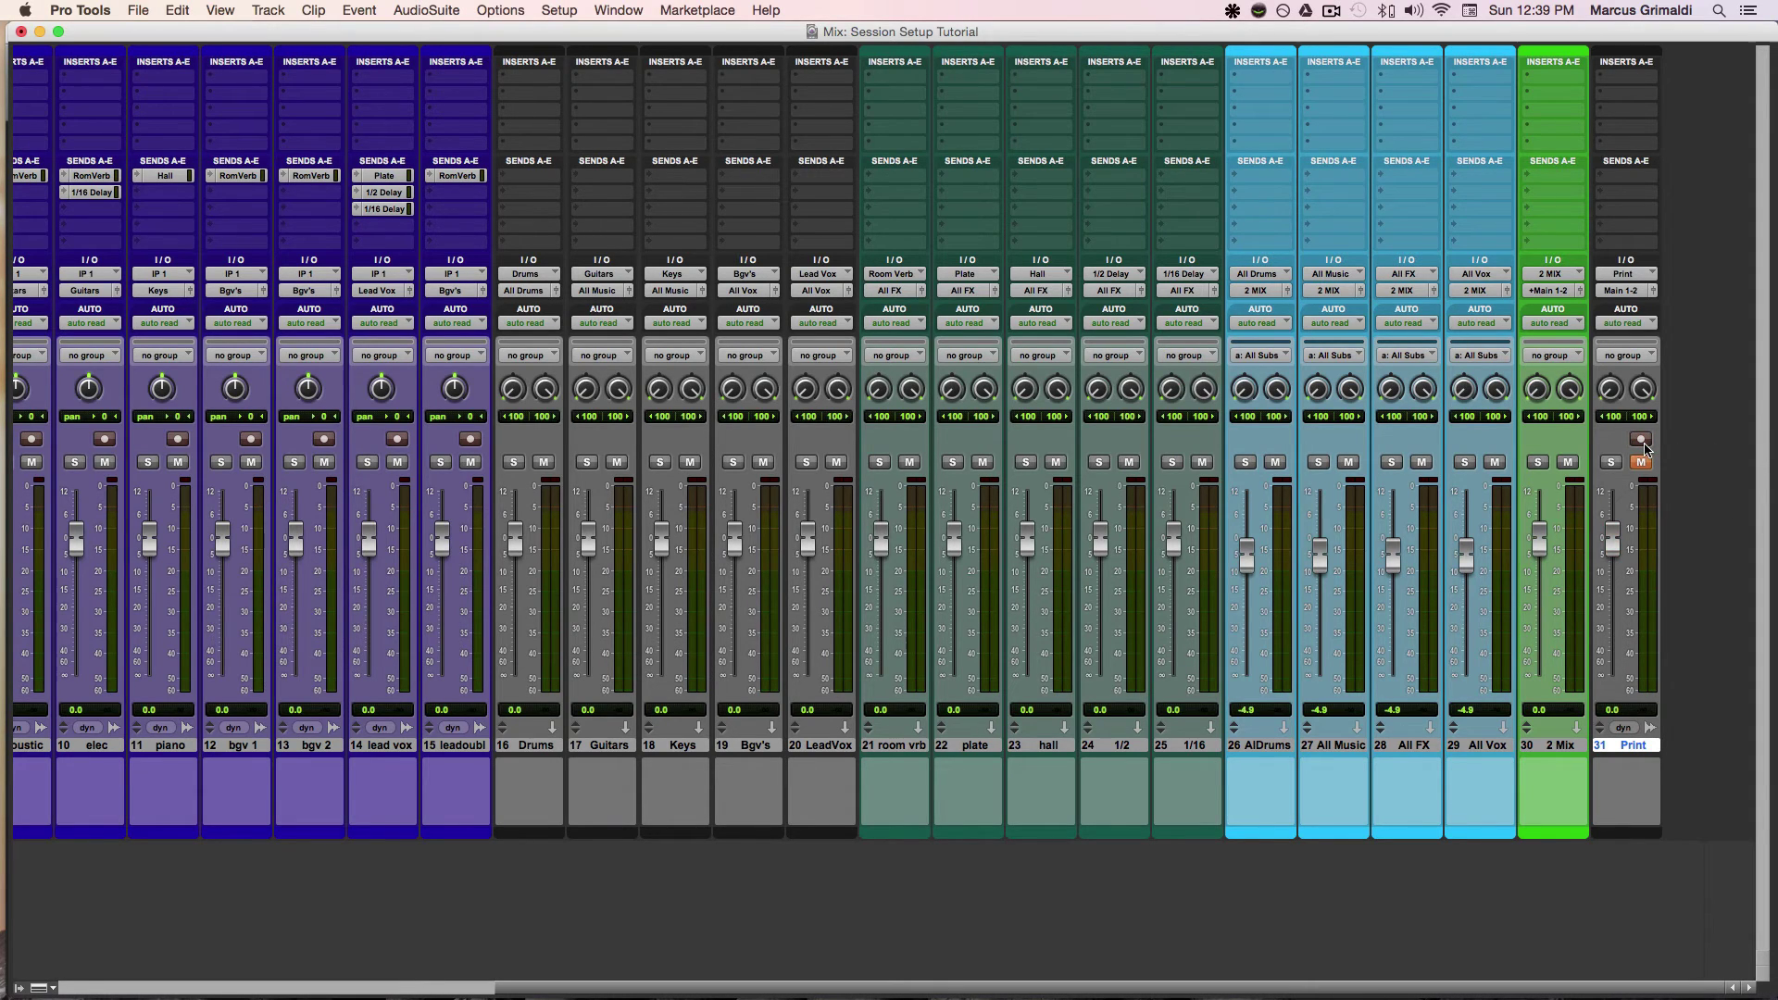
left_click(1642, 441)
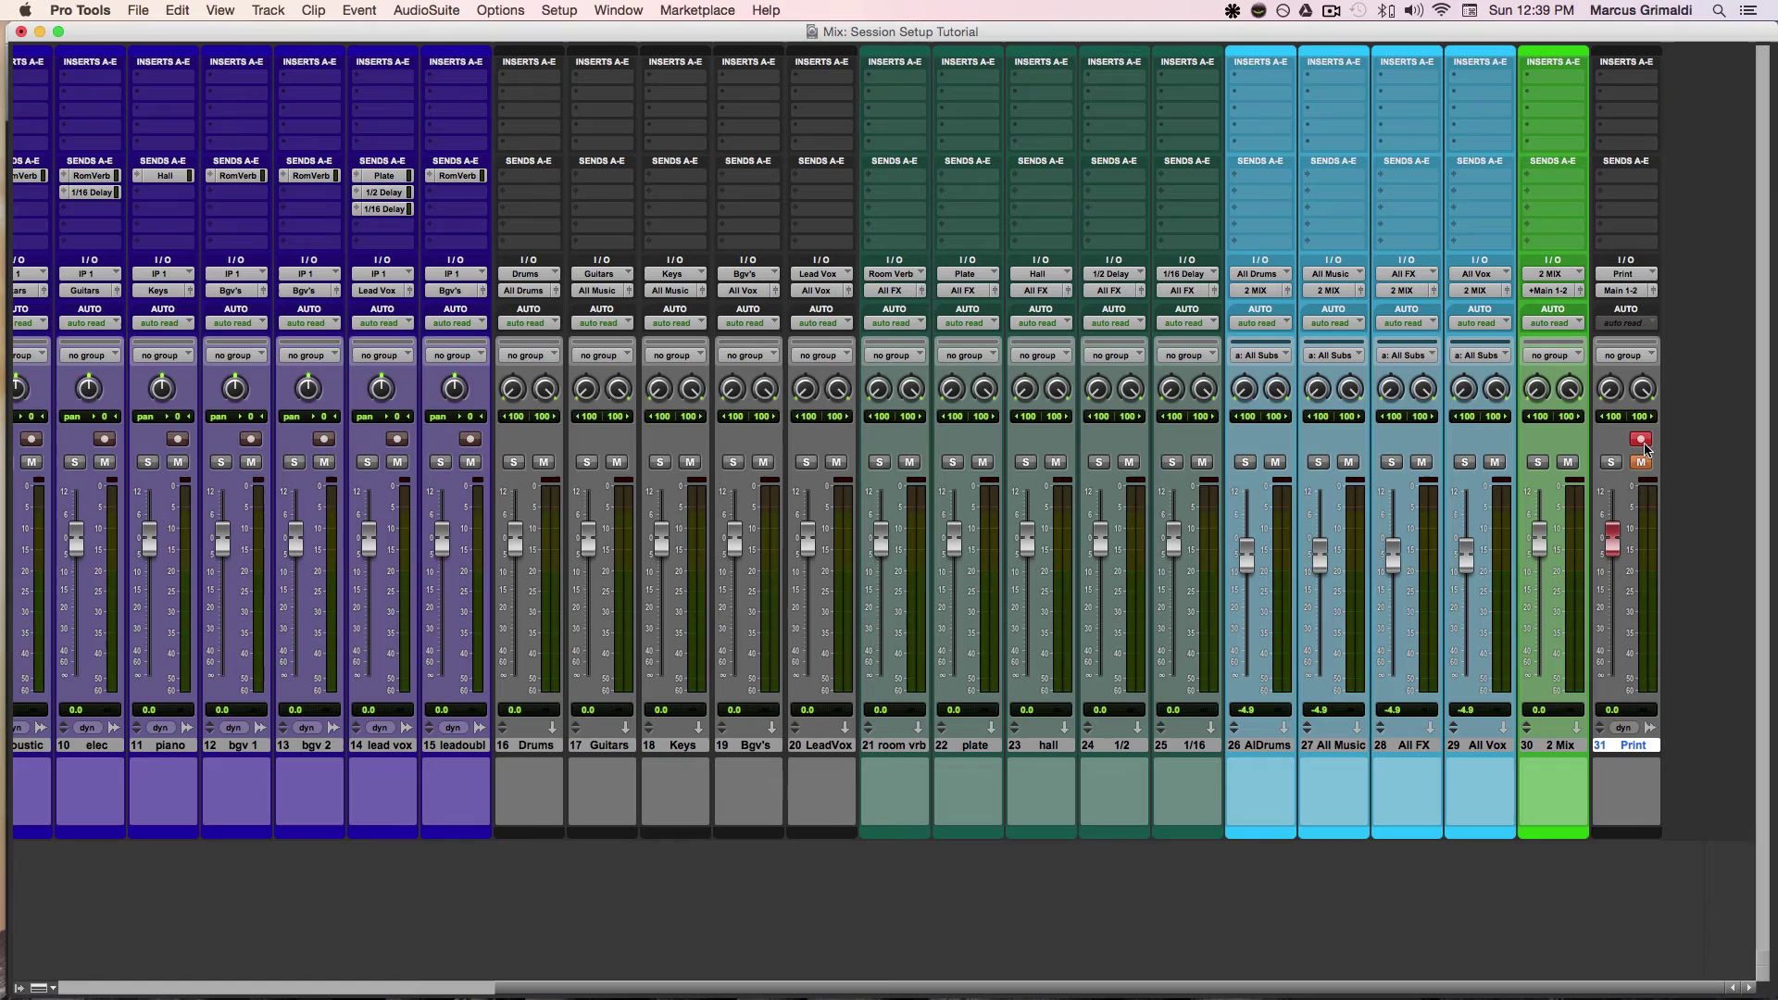